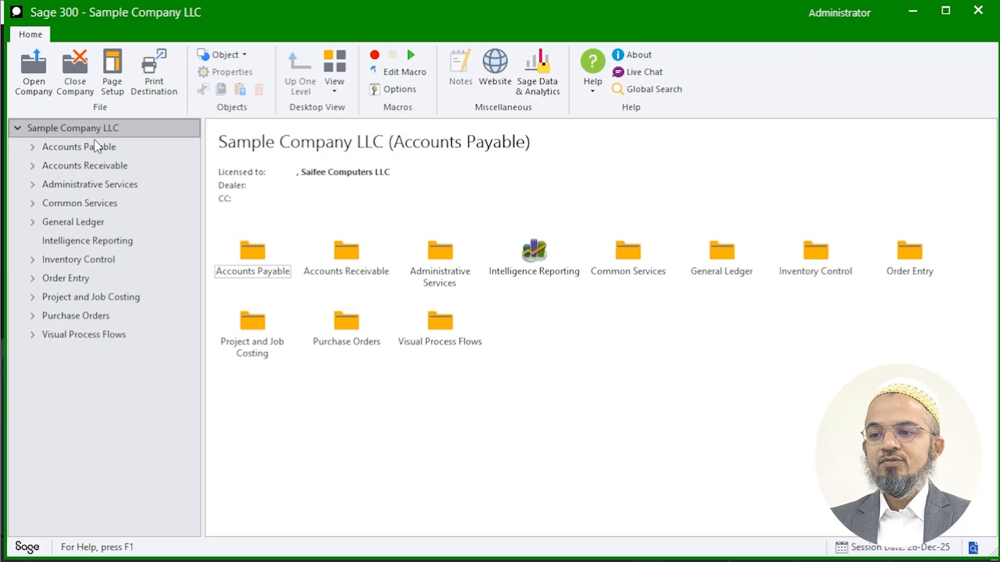
# - Open Purchase Order Entry from the Purchase Orders transactions
pyautogui.click(80, 317)
pyautogui.click(100, 466)
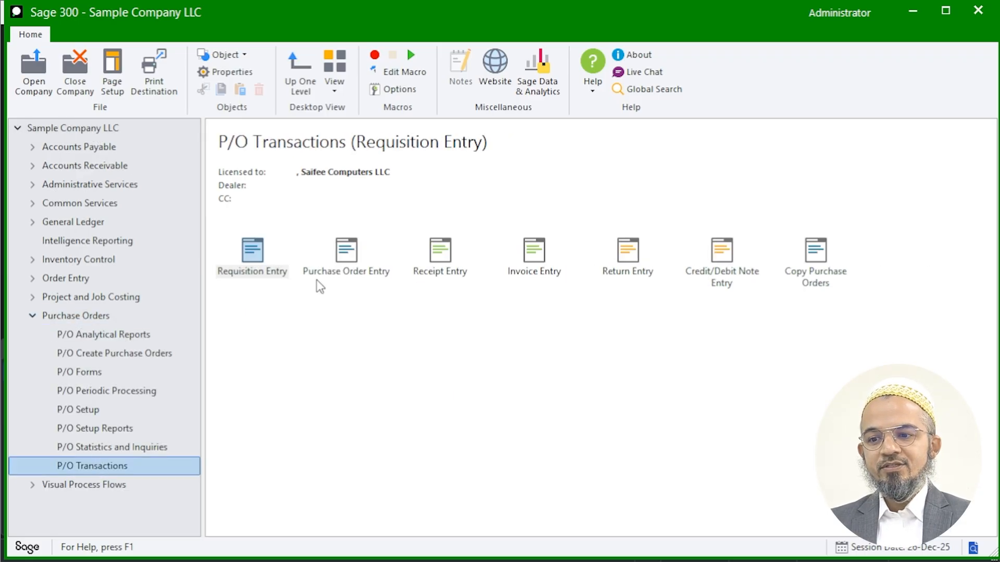
pyautogui.click(331, 281)
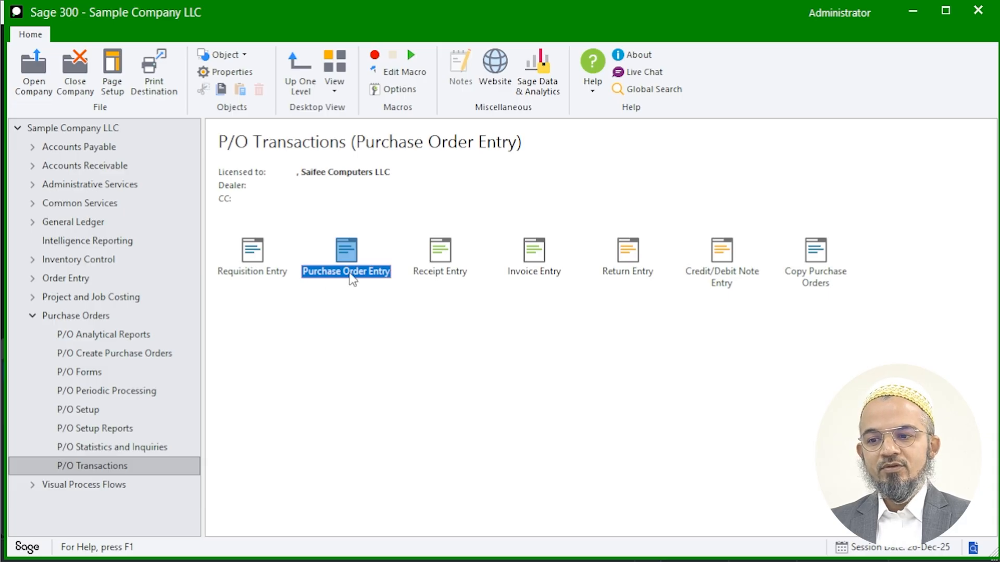
pyautogui.doubleClick(353, 280)
# - Select Saifee Building Material Hardware Trading LLC as the vendor of the new purchase order
pyautogui.click(340, 132)
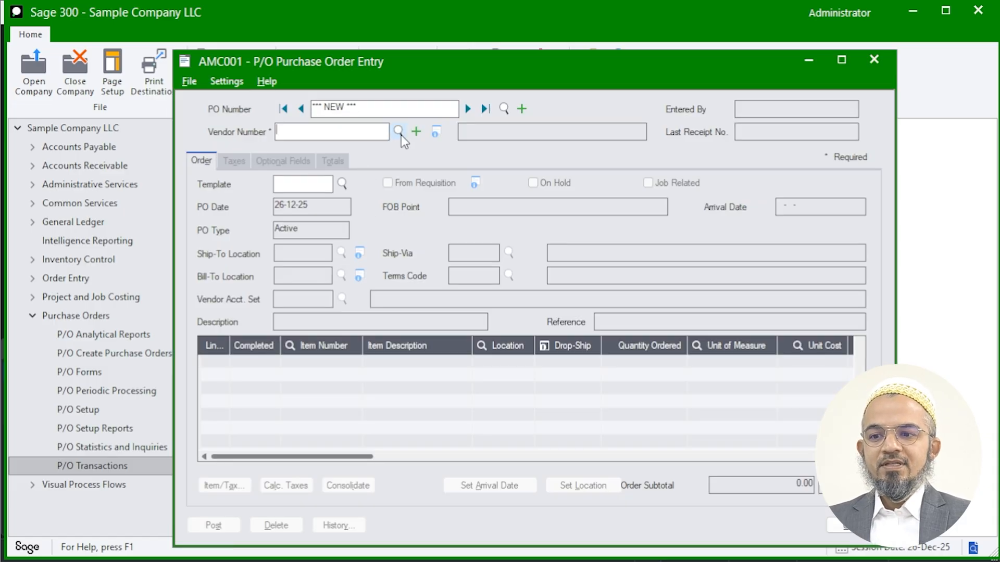
pyautogui.press('F5')
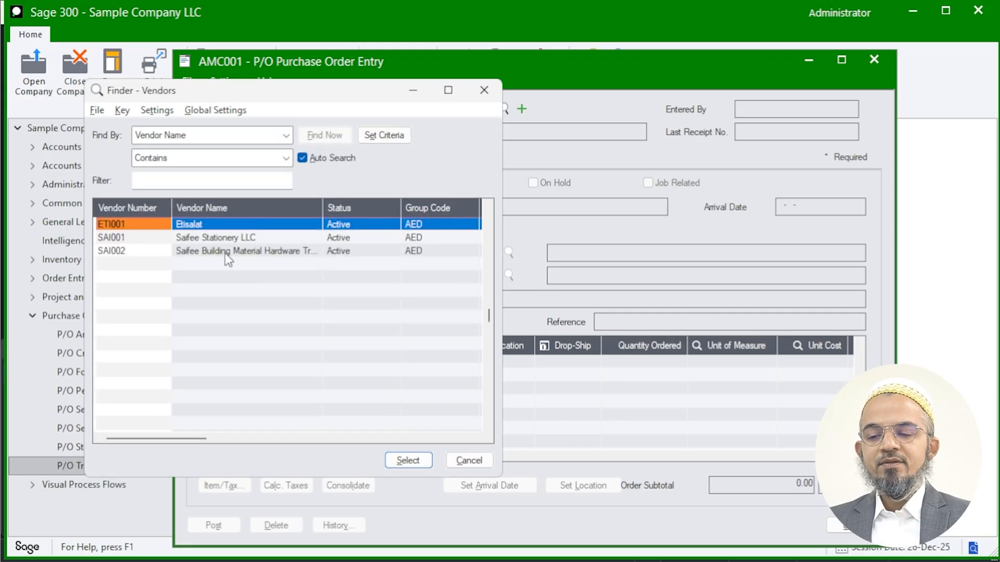
pyautogui.click(226, 252)
pyautogui.doubleClick(228, 252)
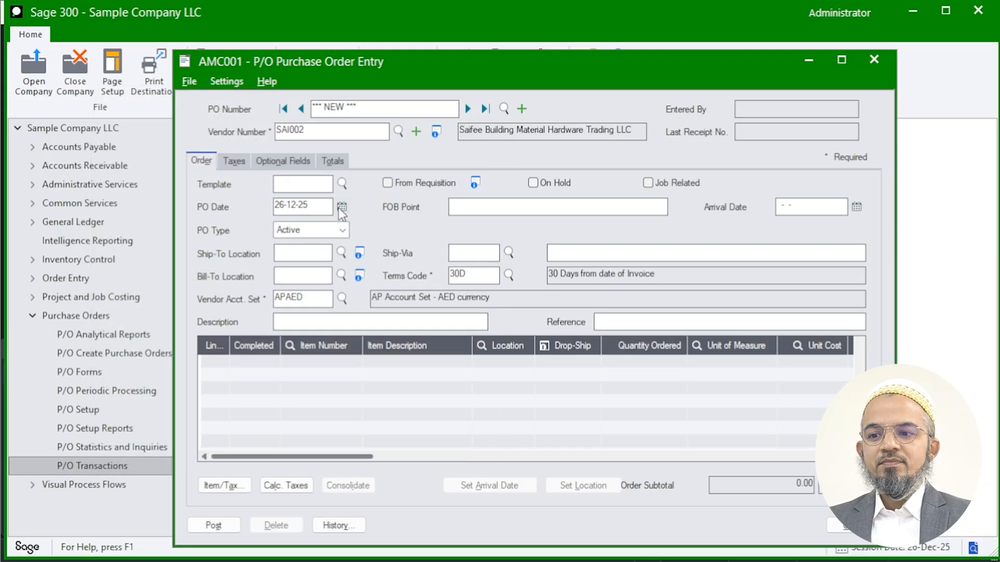
# - Set both the ship-to and bill-to locations of the purchase order to 1
pyautogui.click(301, 255)
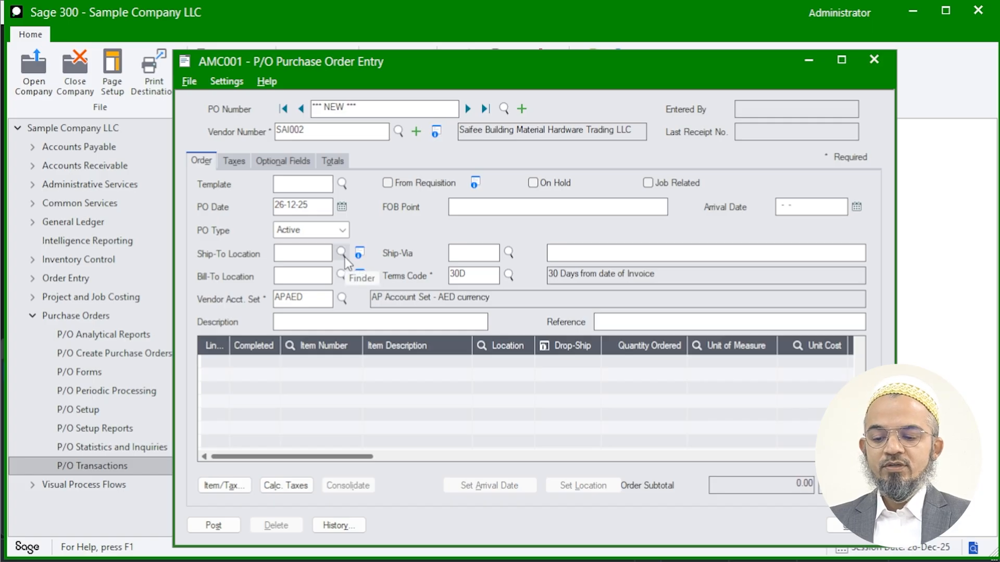
pyautogui.press('F5')
pyautogui.doubleClick(201, 226)
pyautogui.click(309, 273)
pyautogui.write('1')
pyautogui.press('Tab')
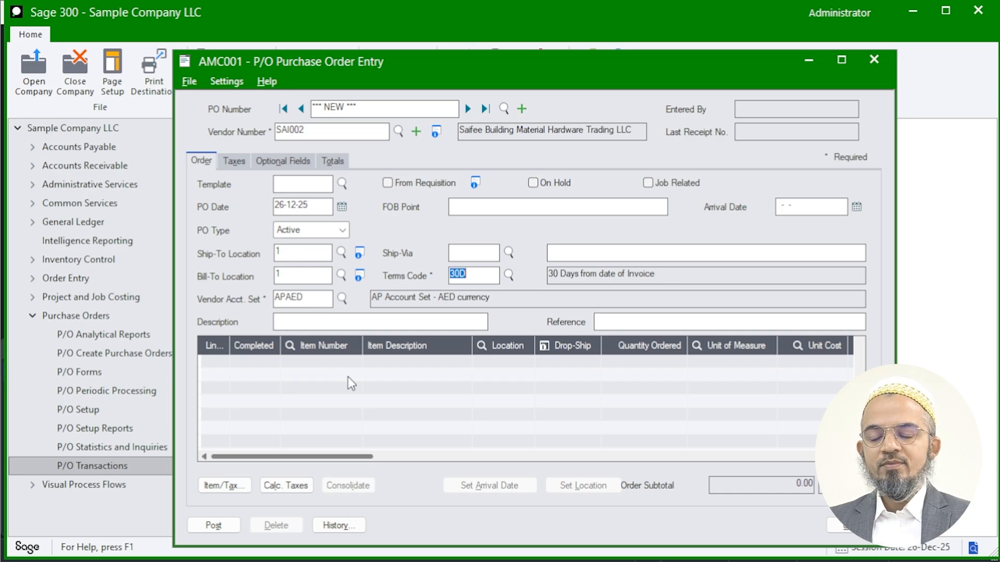
# - Enter item MDF12X4X8 on the first order line with quantity 200 and unit cost 60
pyautogui.click(307, 368)
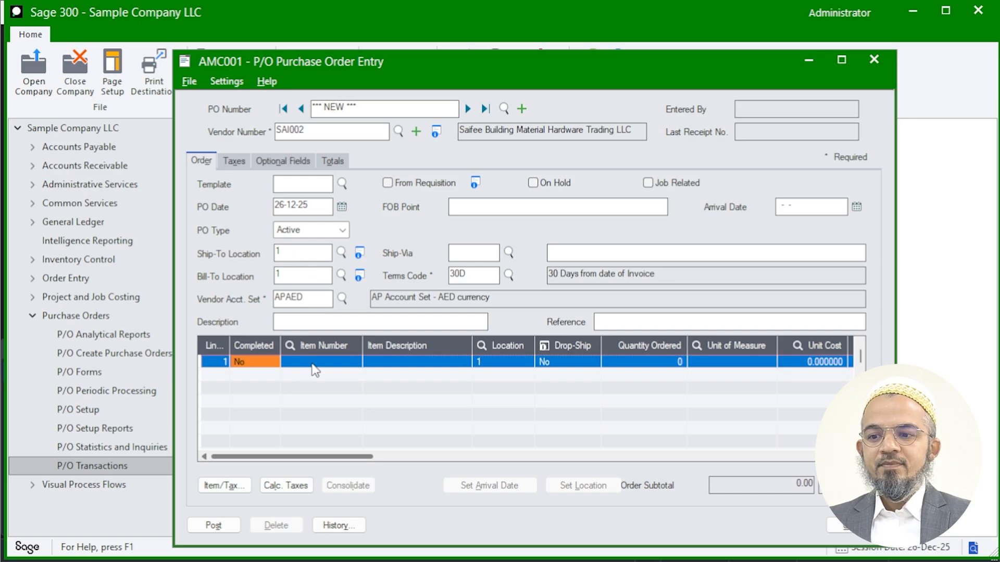
pyautogui.click(320, 345)
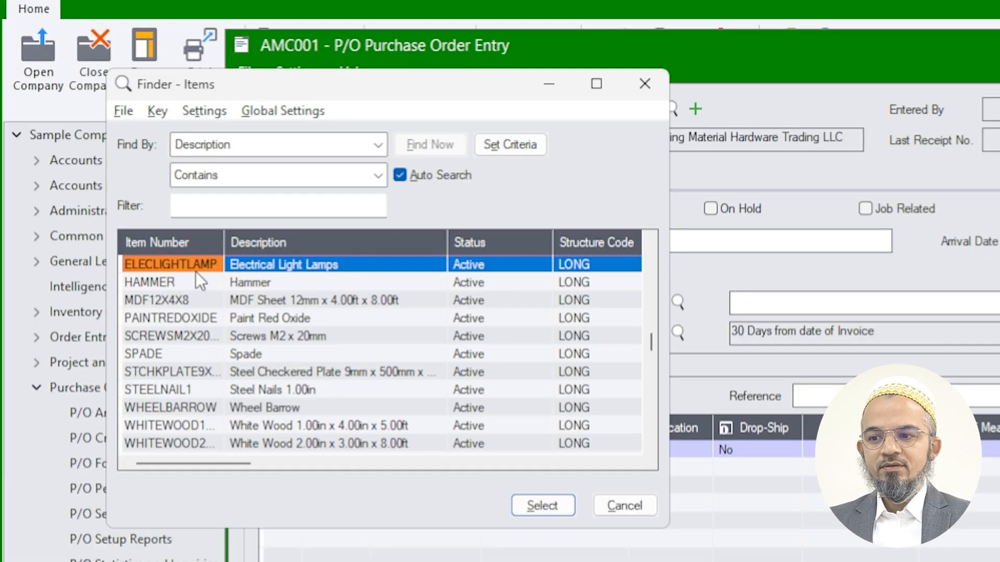
pyautogui.doubleClick(178, 300)
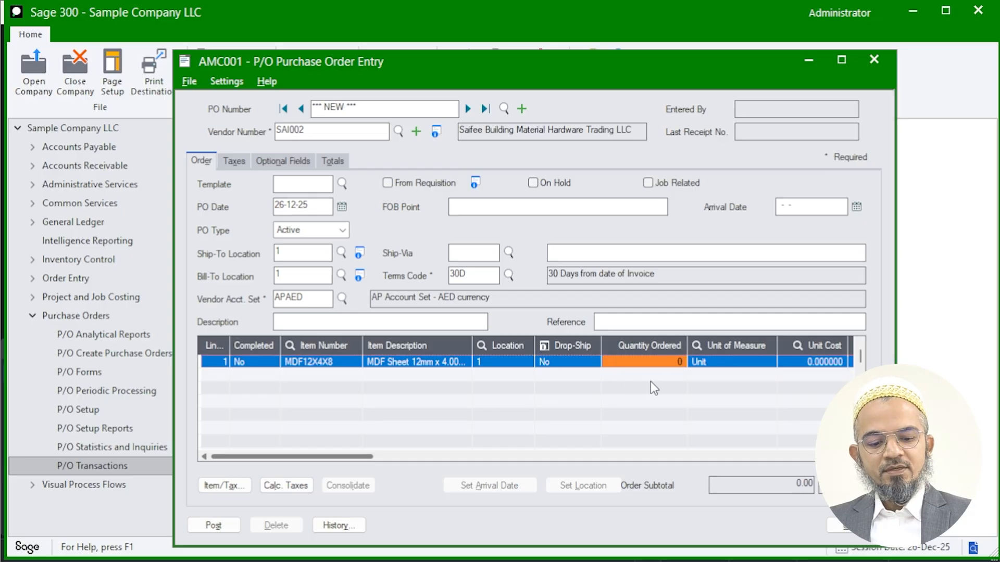
pyautogui.write('200')
pyautogui.press('Tab')
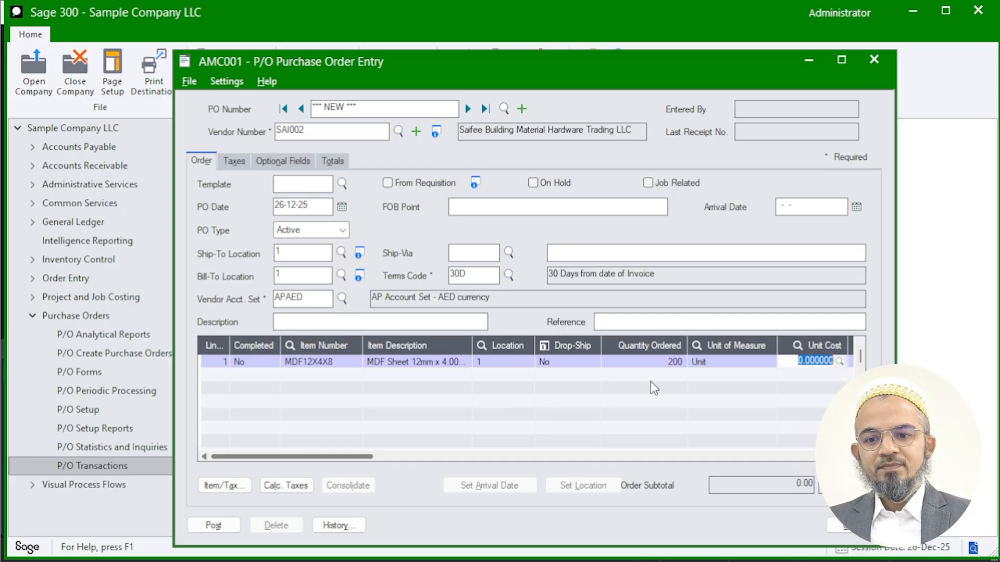
pyautogui.write('60')
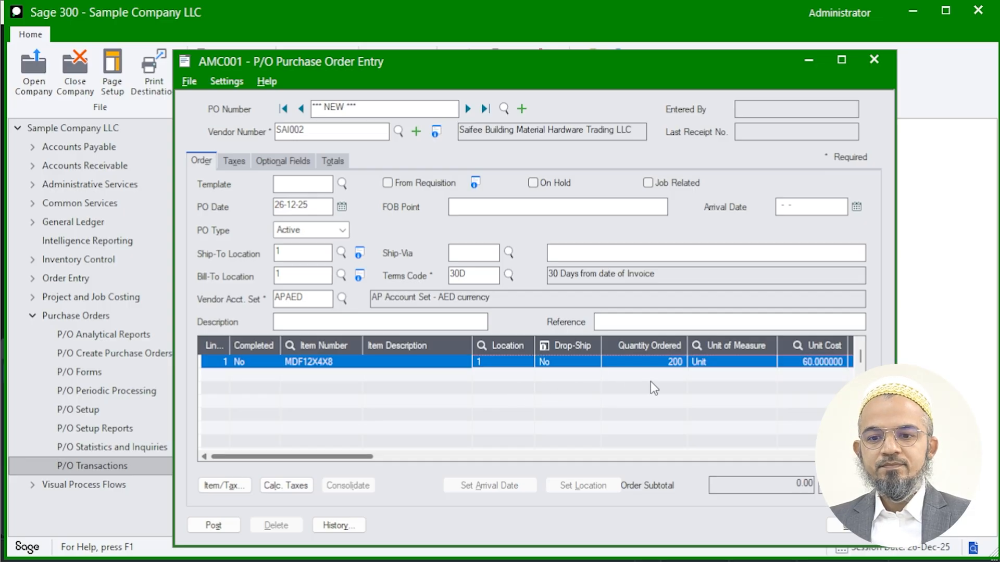
pyautogui.press('Tab')
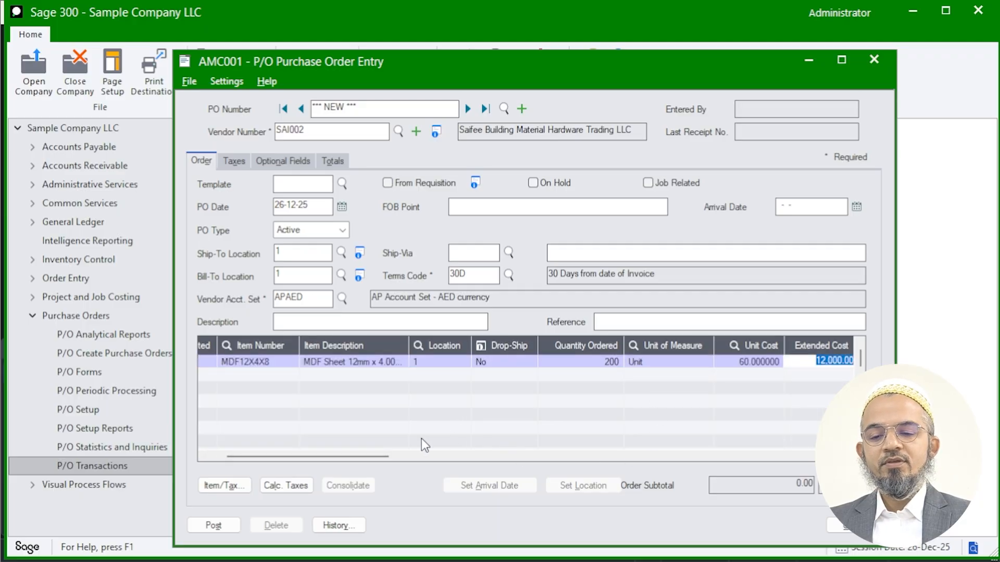
# - Add a second order line for item STCHKPLATE9X500X900 with quantity 50 and unit cost 100
pyautogui.press('Insert')
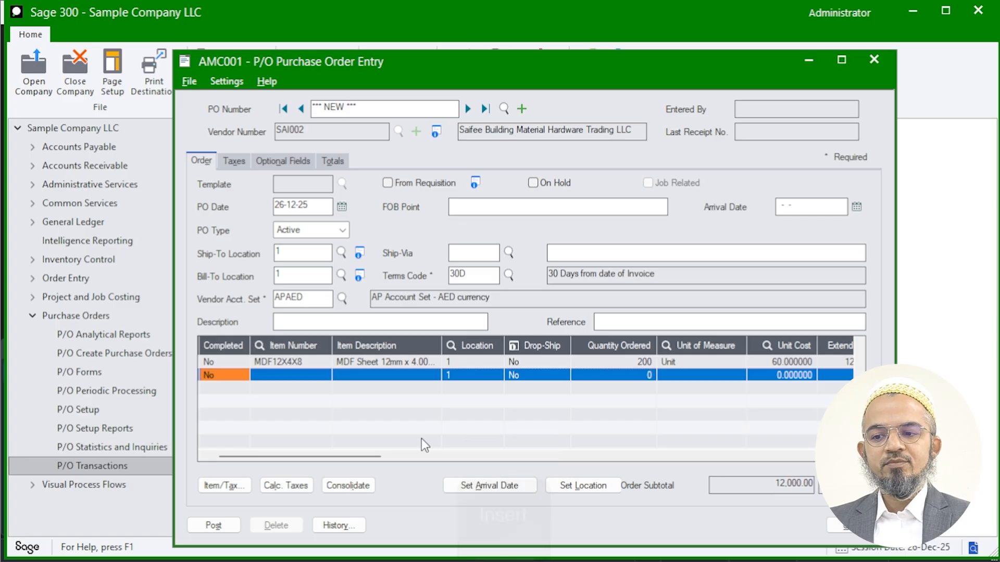
pyautogui.click(313, 377)
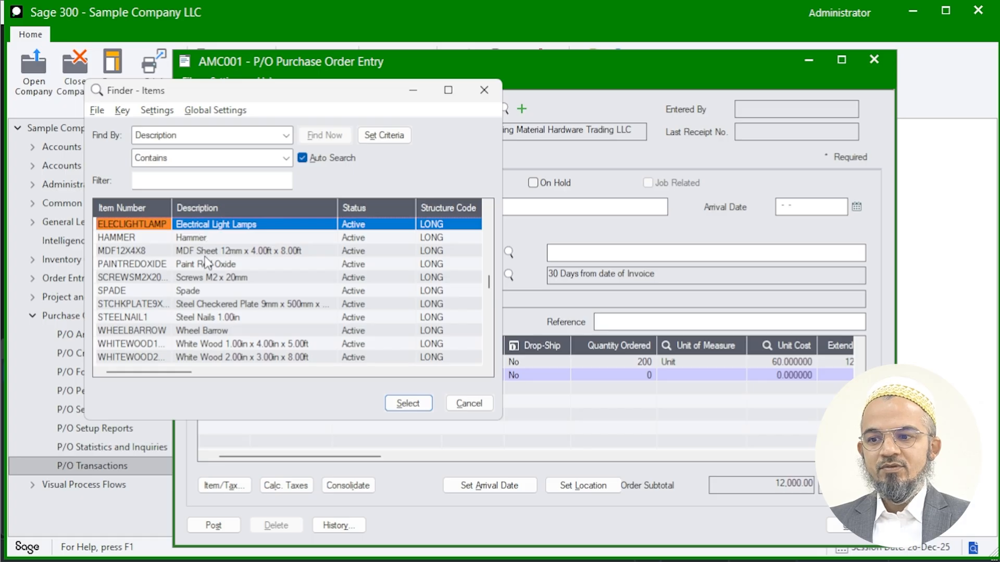
pyautogui.doubleClick(210, 303)
pyautogui.press('Tab')
pyautogui.press('Tab')
pyautogui.press('Tab')
pyautogui.press('Tab')
pyautogui.write('50')
pyautogui.press('Tab')
pyautogui.press('Tab')
pyautogui.write('100')
pyautogui.press('Tab')
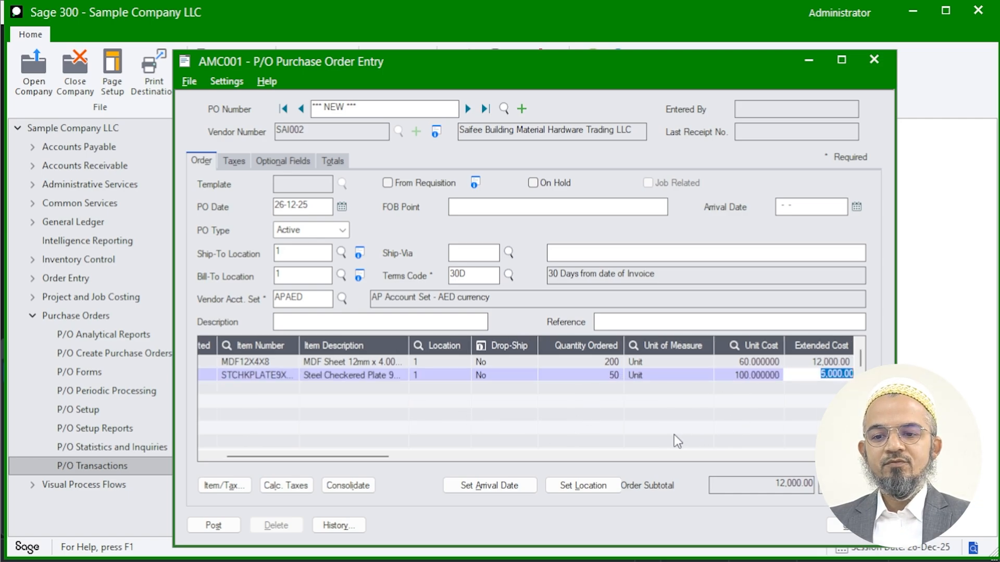
# - Examine the item and tax details of the Steel Checkered Plate line, then close them
pyautogui.moveTo(367, 457); pyautogui.dragTo(315, 464)
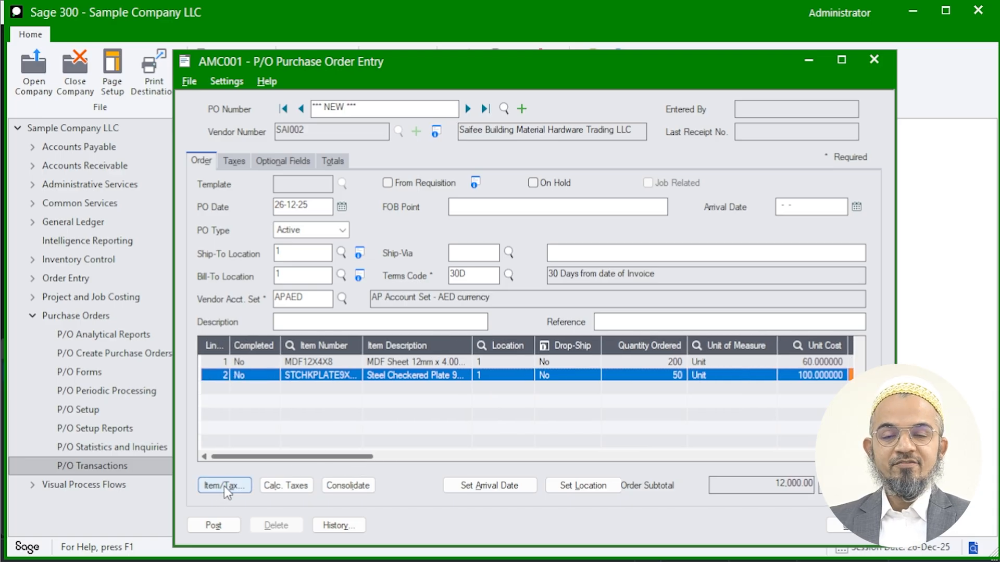
pyautogui.press('F9')
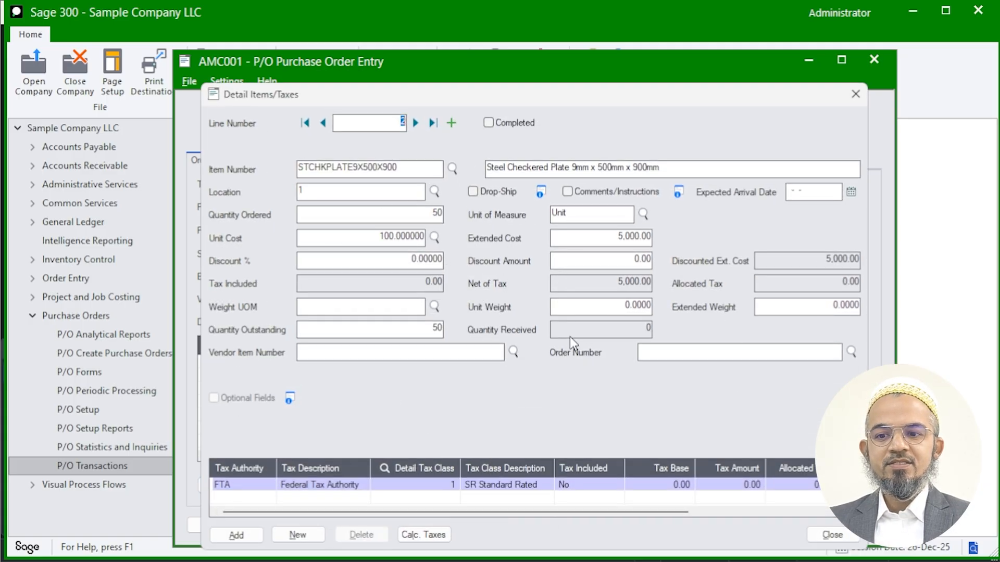
pyautogui.click(855, 95)
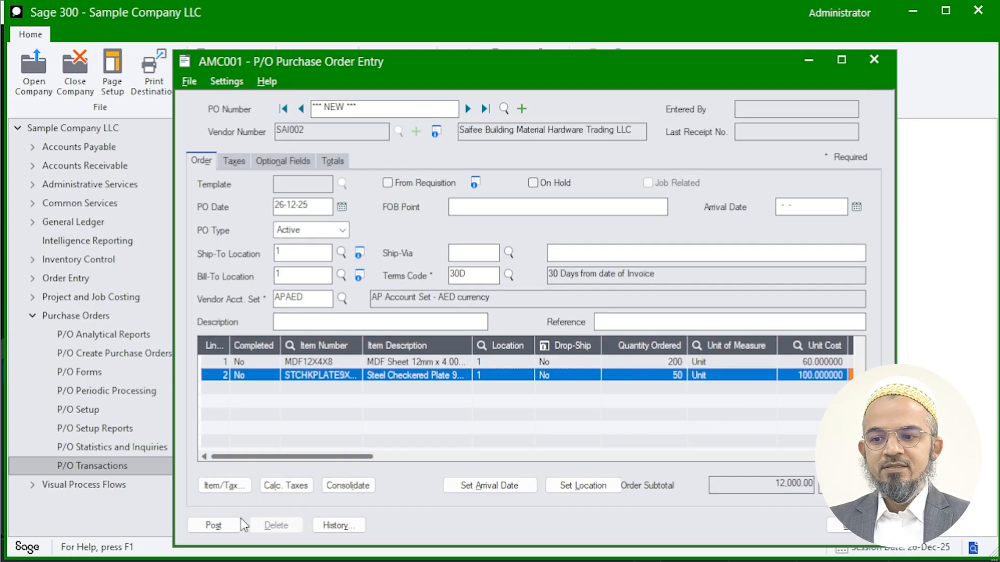
# - Set the purchase order's optional field IGTC to N
pyautogui.click(232, 164)
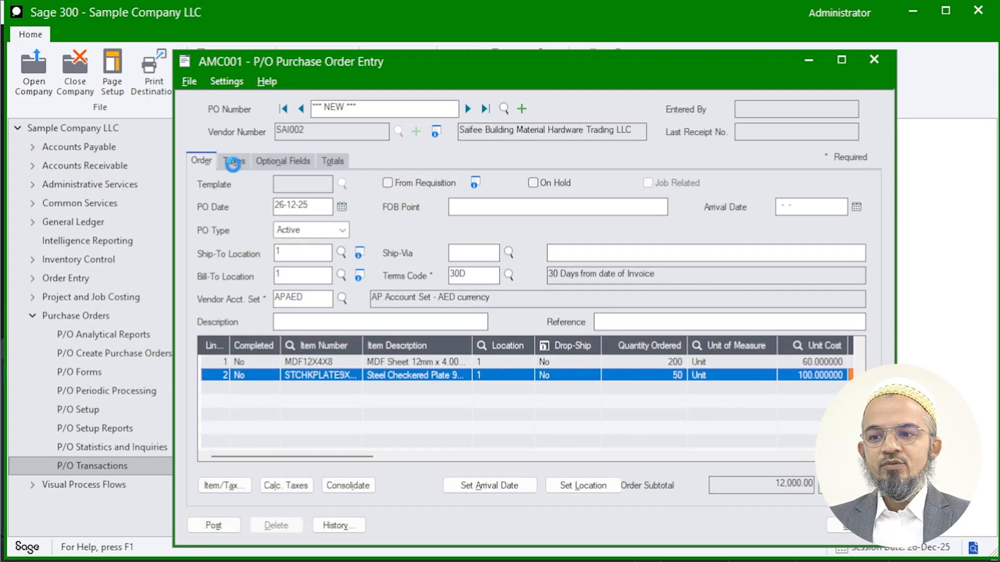
pyautogui.click(282, 165)
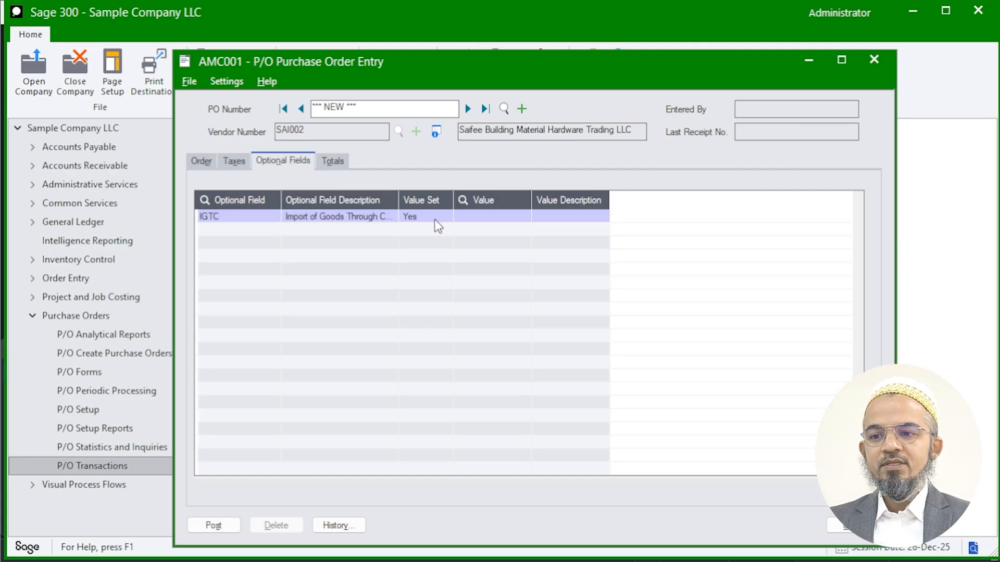
pyautogui.click(488, 218)
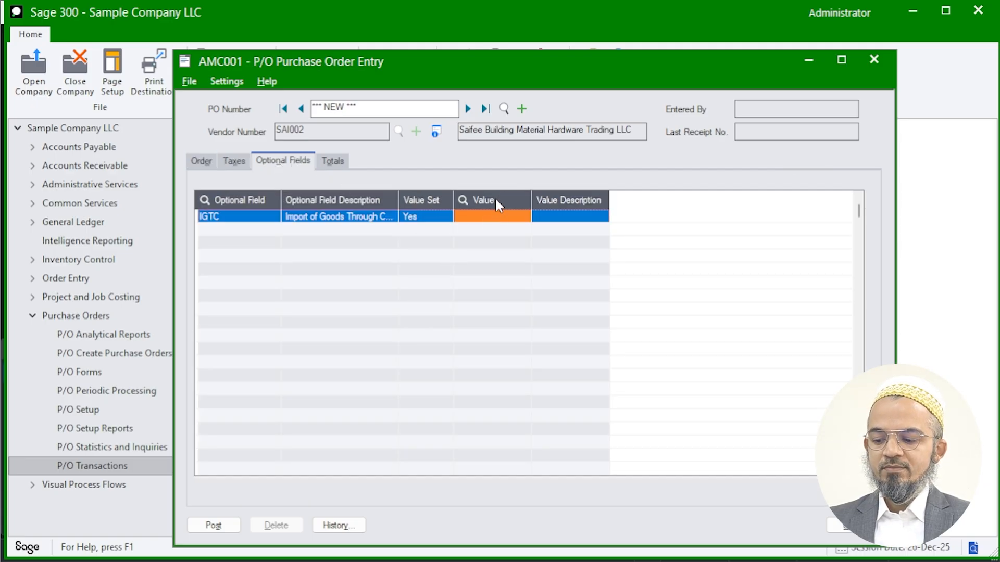
pyautogui.write('N')
pyautogui.press('Tab')
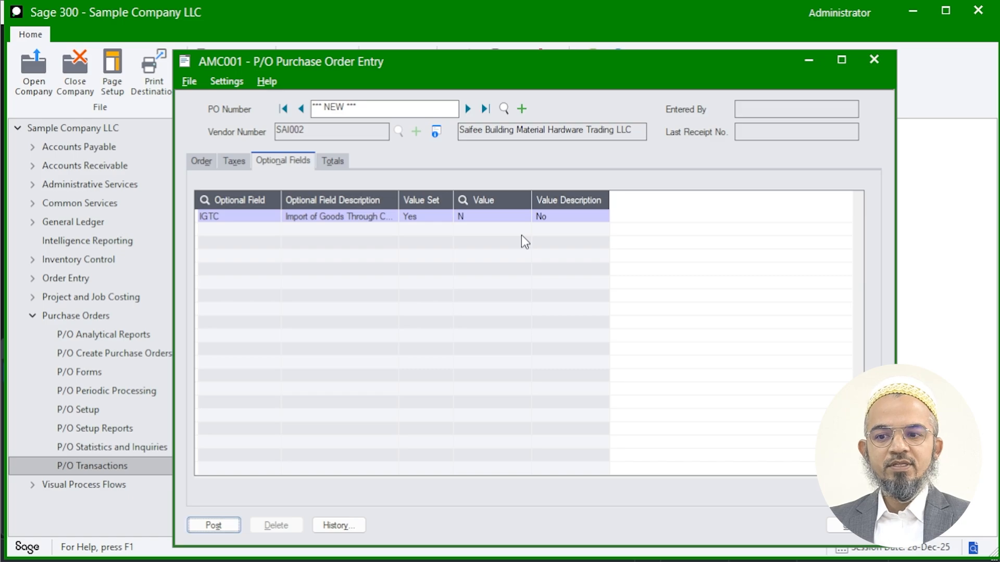
# - Check the order totals, post the purchase order and print it to a preview
pyautogui.click(341, 162)
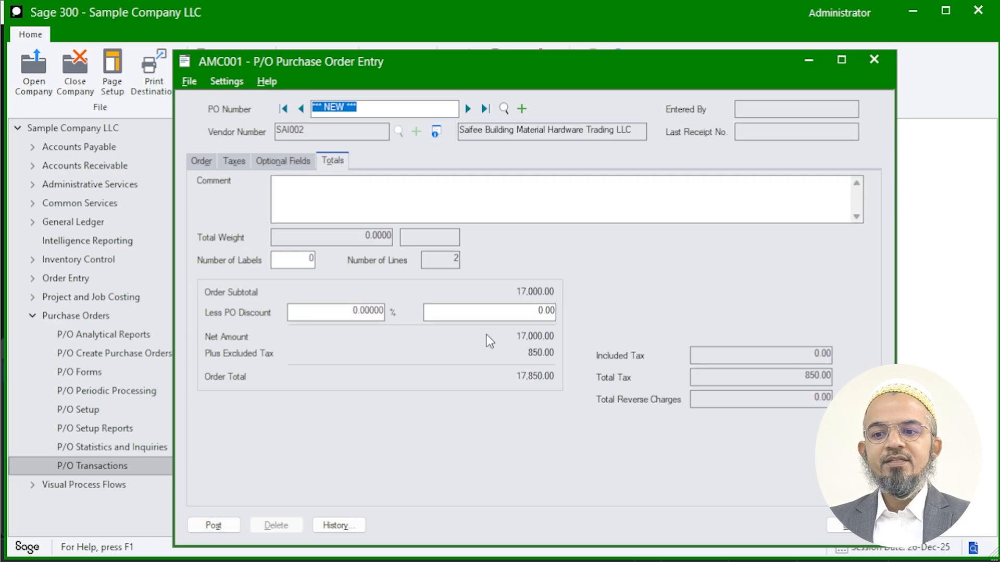
pyautogui.click(232, 526)
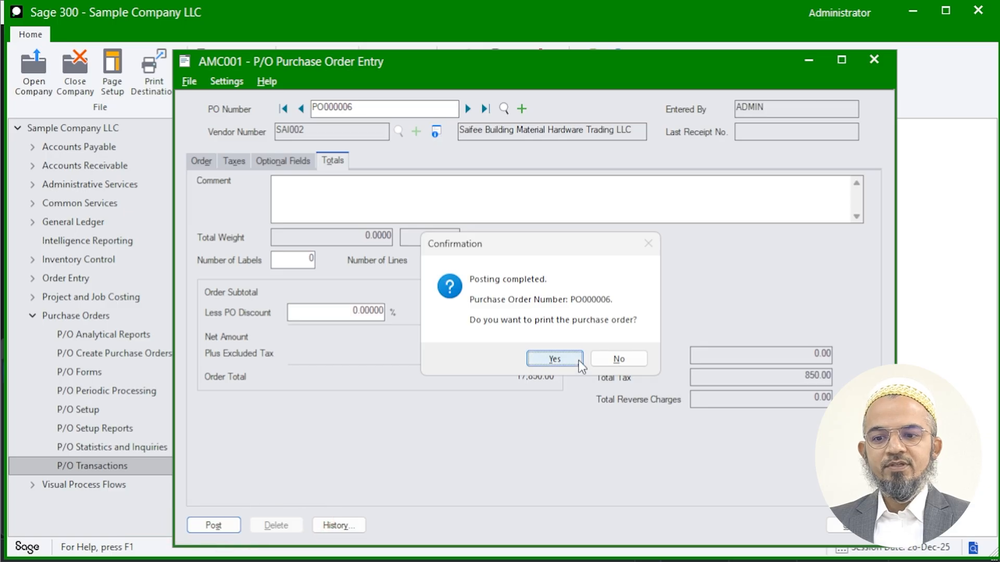
pyautogui.click(568, 360)
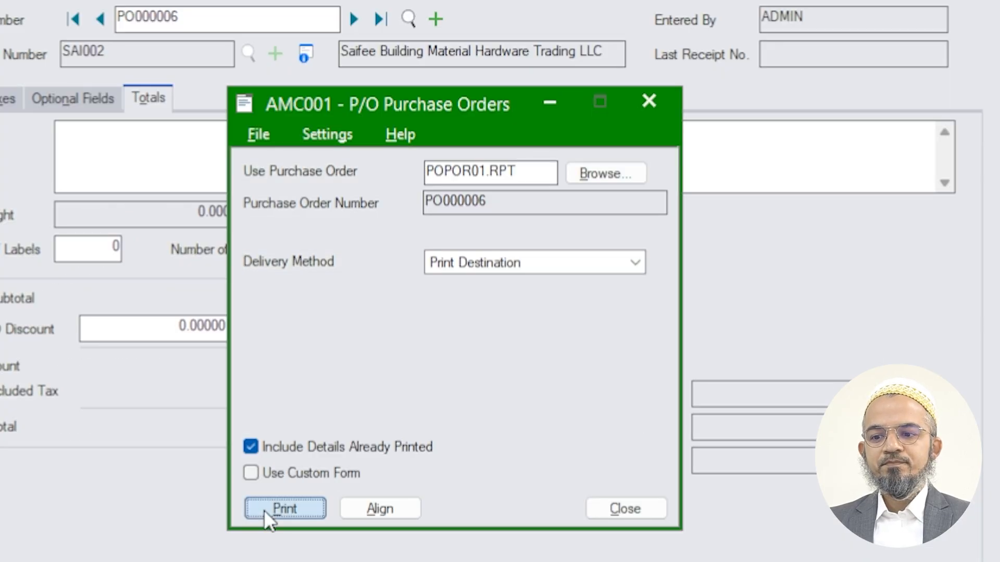
pyautogui.click(415, 431)
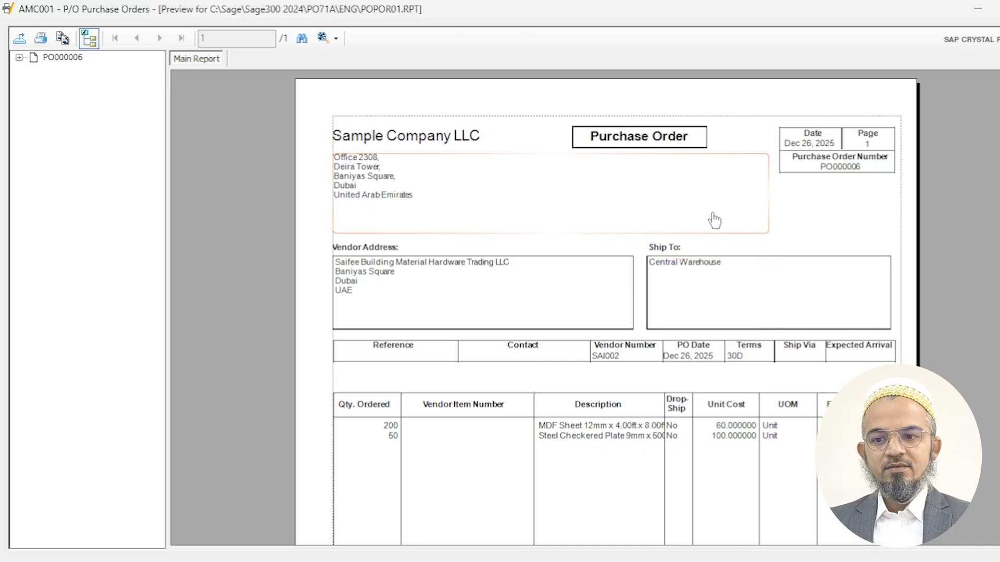
# - Close the printed purchase order preview and the Purchase Order Entry form
pyautogui.click(999, 9)
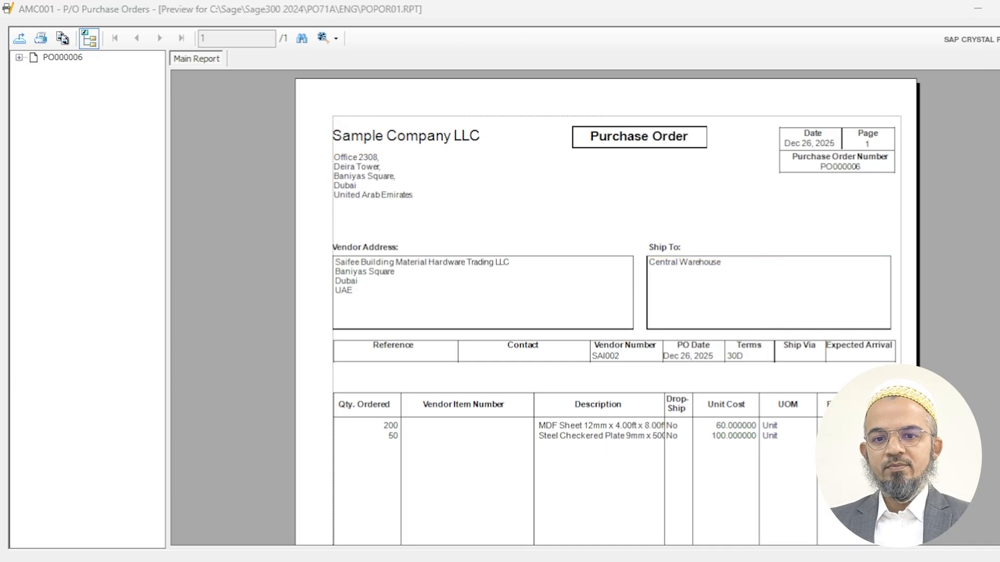
pyautogui.click(662, 163)
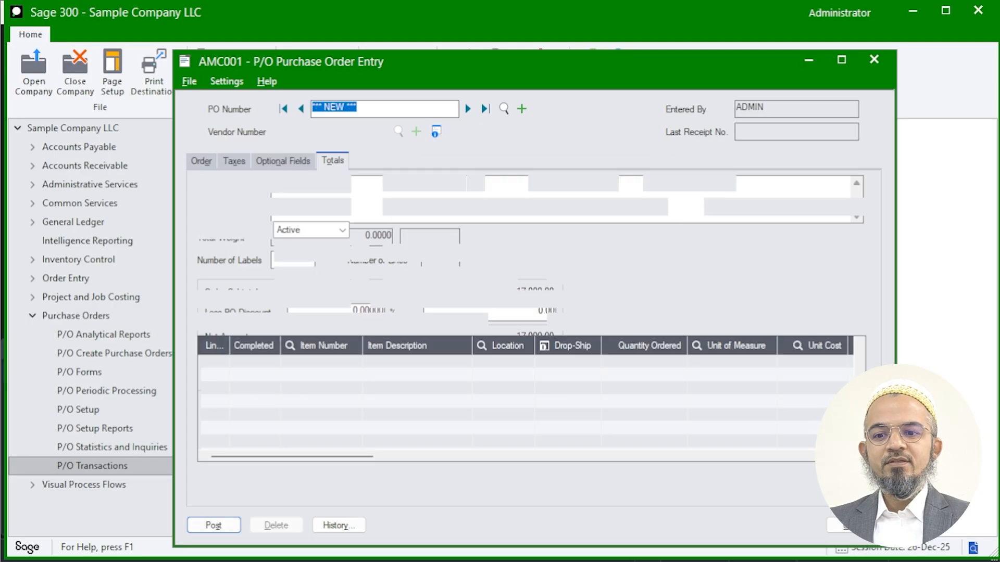
pyautogui.click(854, 526)
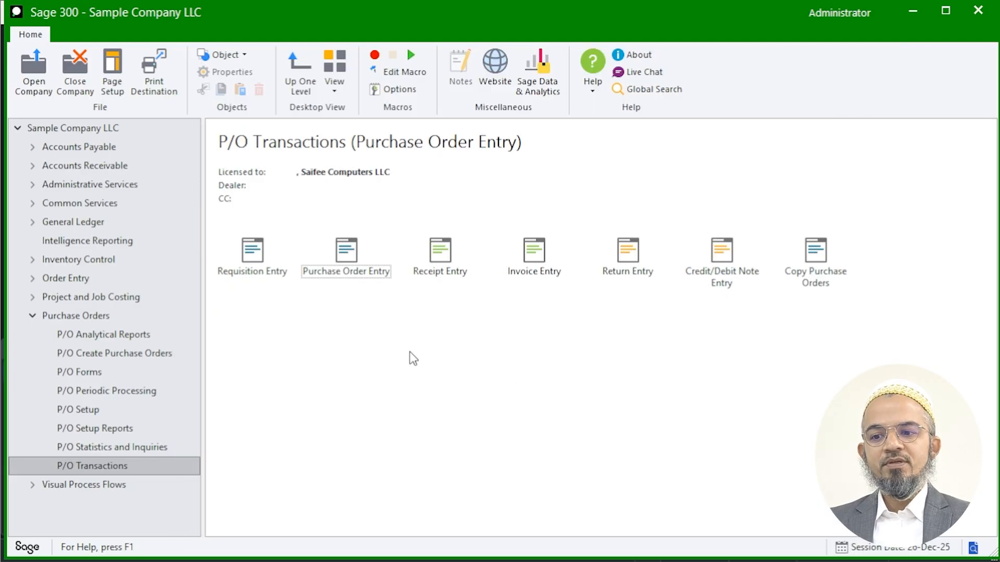
# - Open Receipt Entry, load the newly posted purchase order and receive all of its quantities
pyautogui.doubleClick(445, 265)
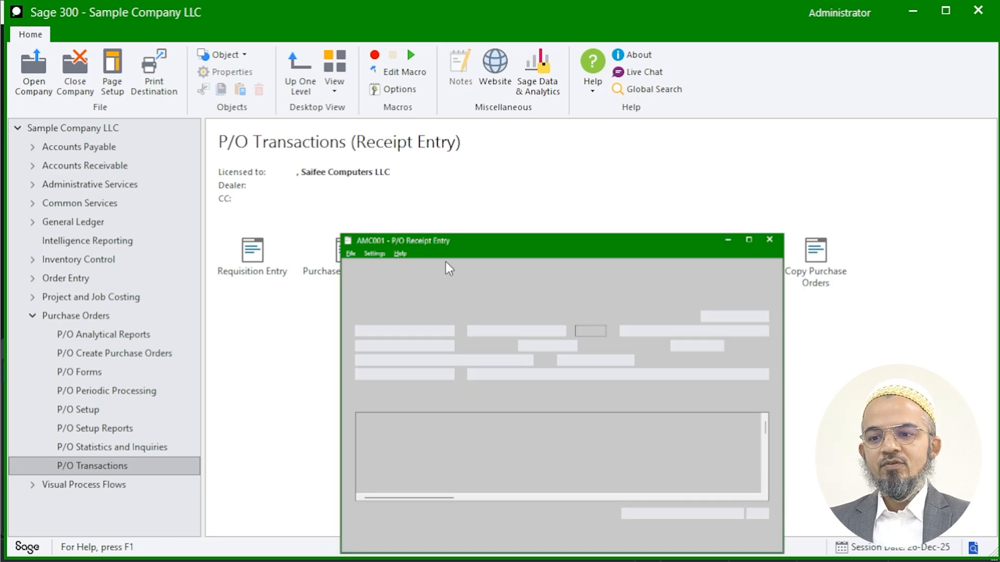
pyautogui.click(378, 177)
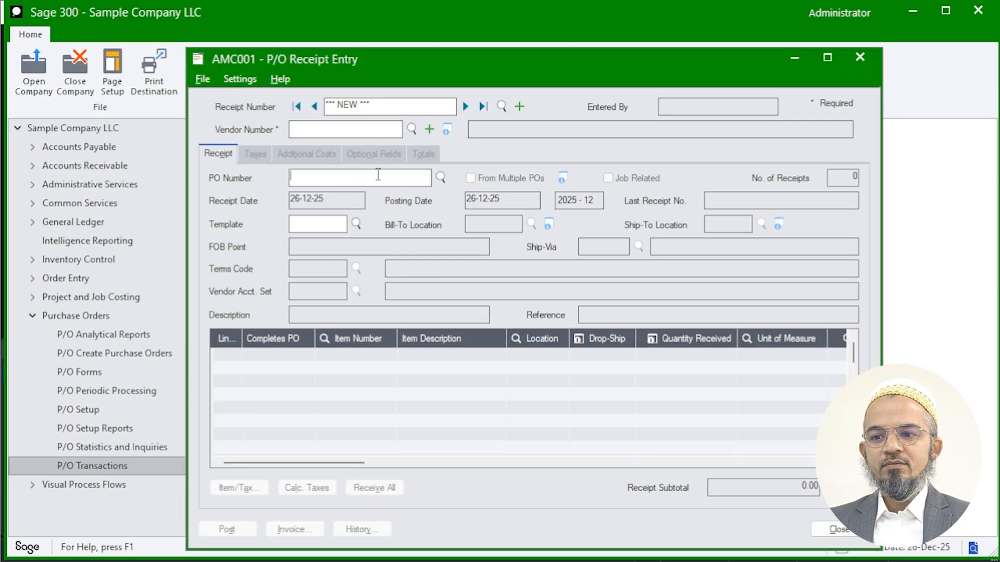
pyautogui.click(441, 178)
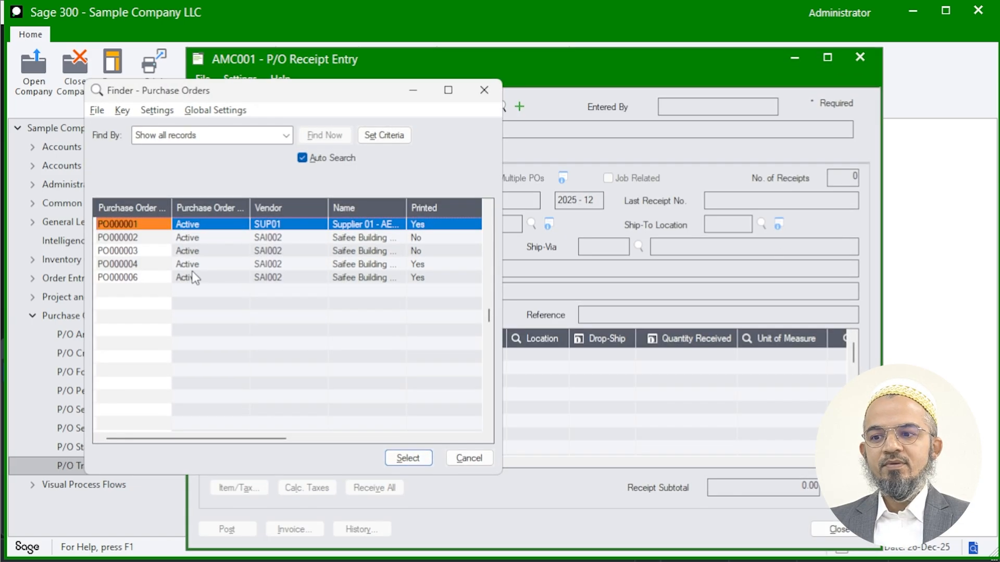
pyautogui.doubleClick(146, 278)
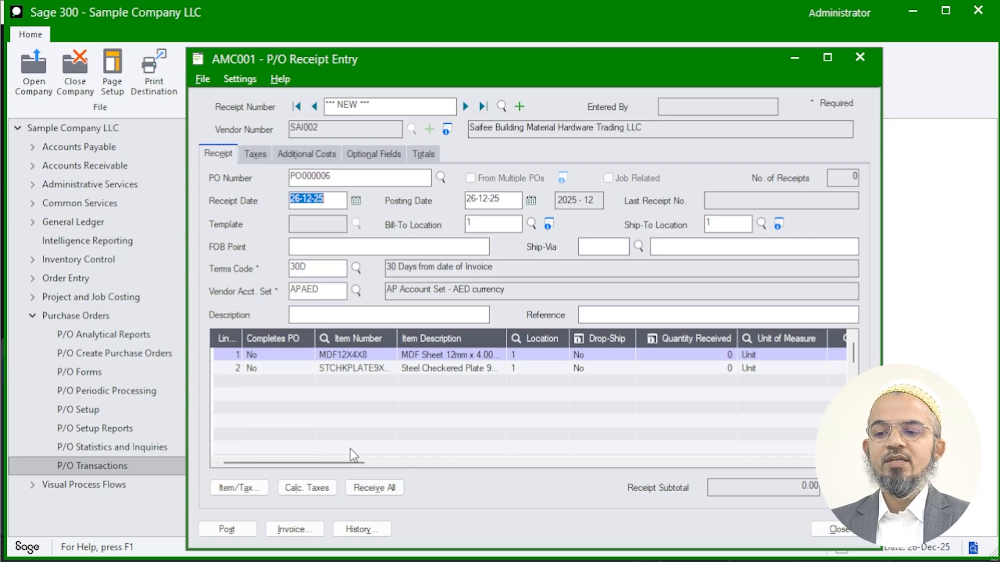
pyautogui.click(373, 489)
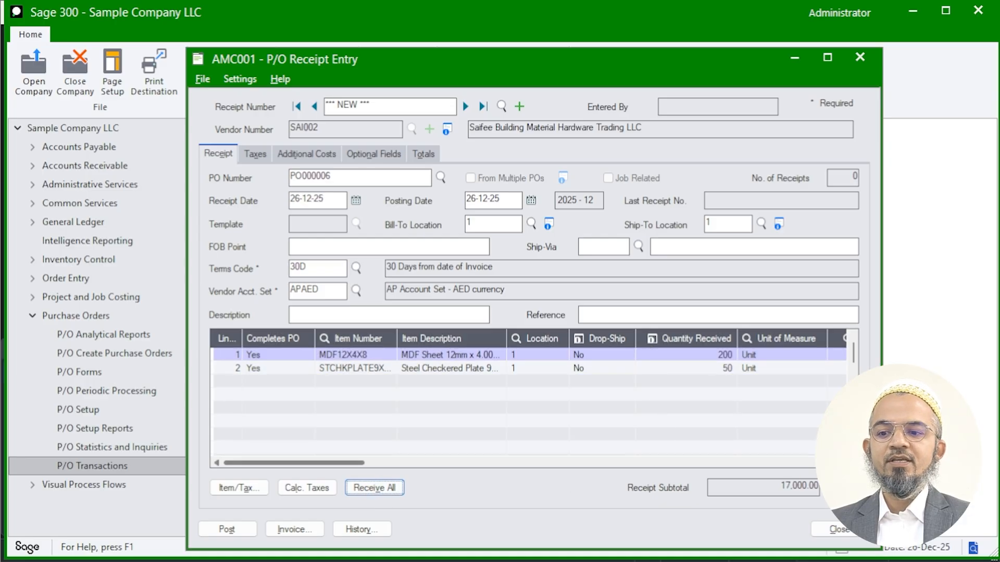
# - Enter SA92834 as the primary vendor invoice number for the receipt
pyautogui.click(298, 534)
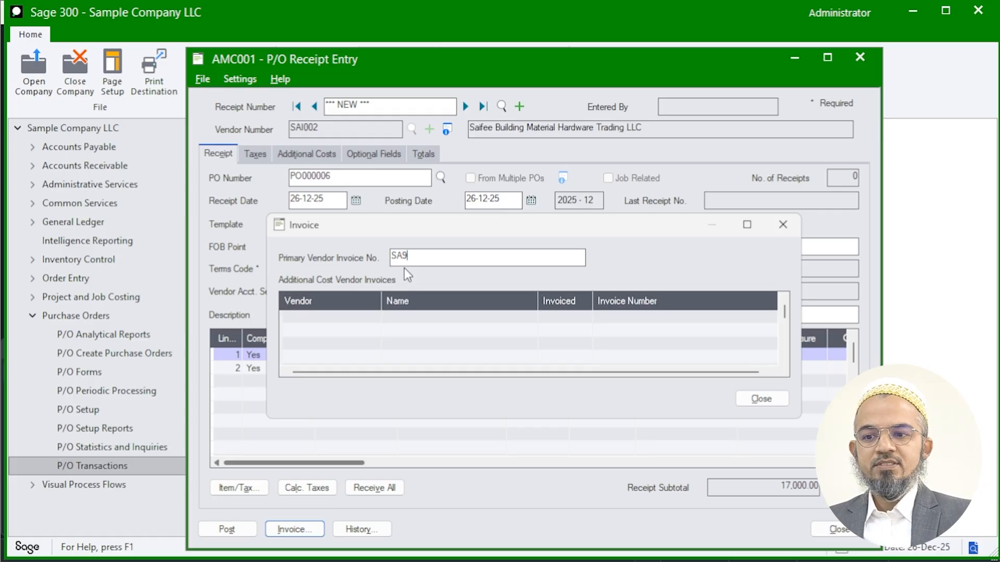
pyautogui.write('SA92834')
pyautogui.click(761, 400)
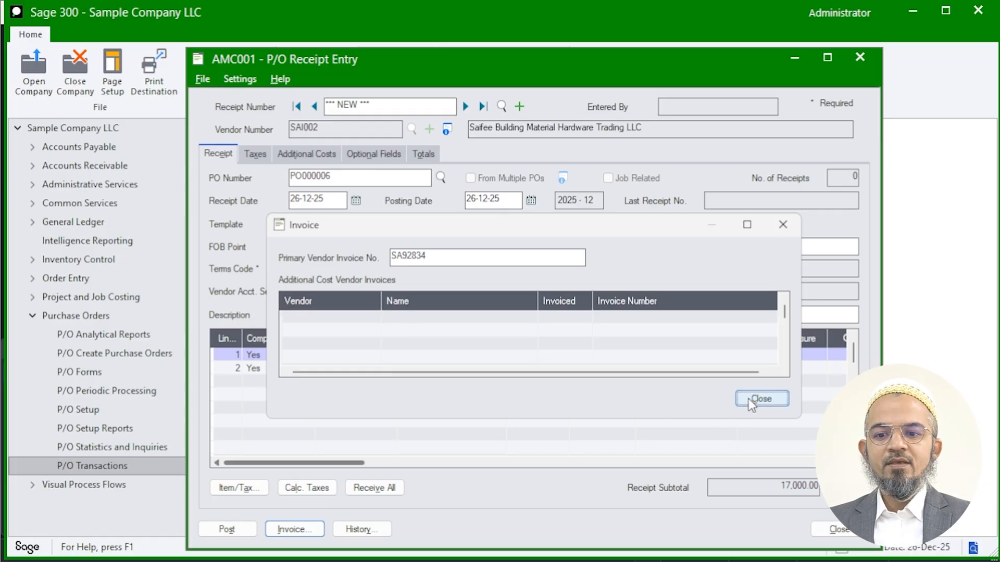
# - Post the receipt together with its invoice, dismiss the posting messages and decline printing the receipt
pyautogui.click(235, 529)
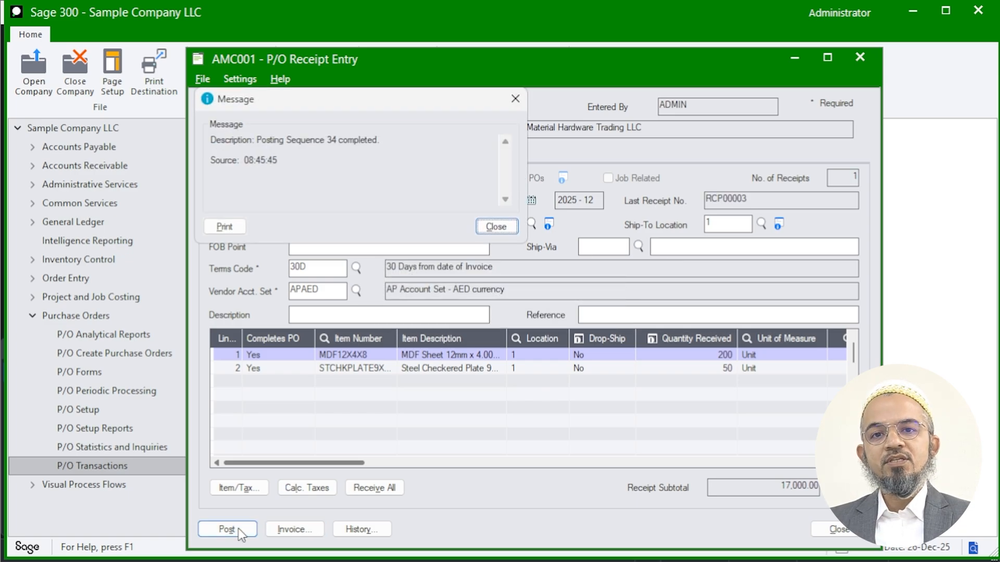
pyautogui.click(492, 227)
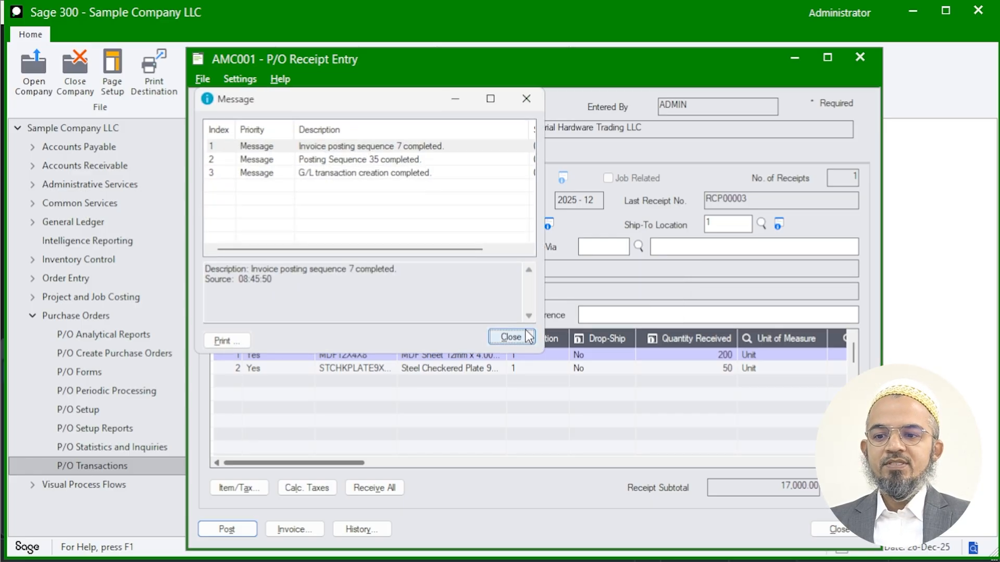
pyautogui.click(511, 337)
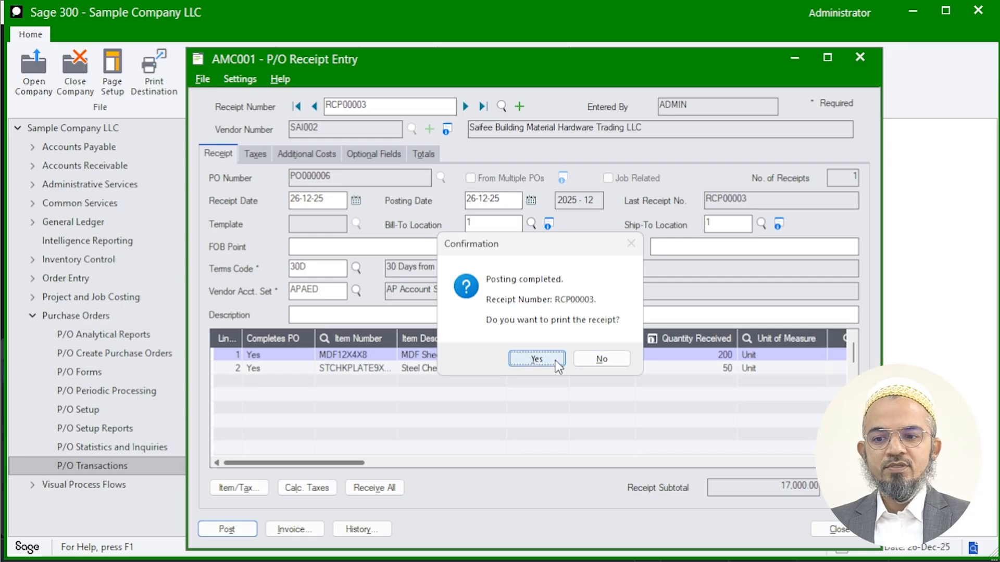
pyautogui.click(585, 359)
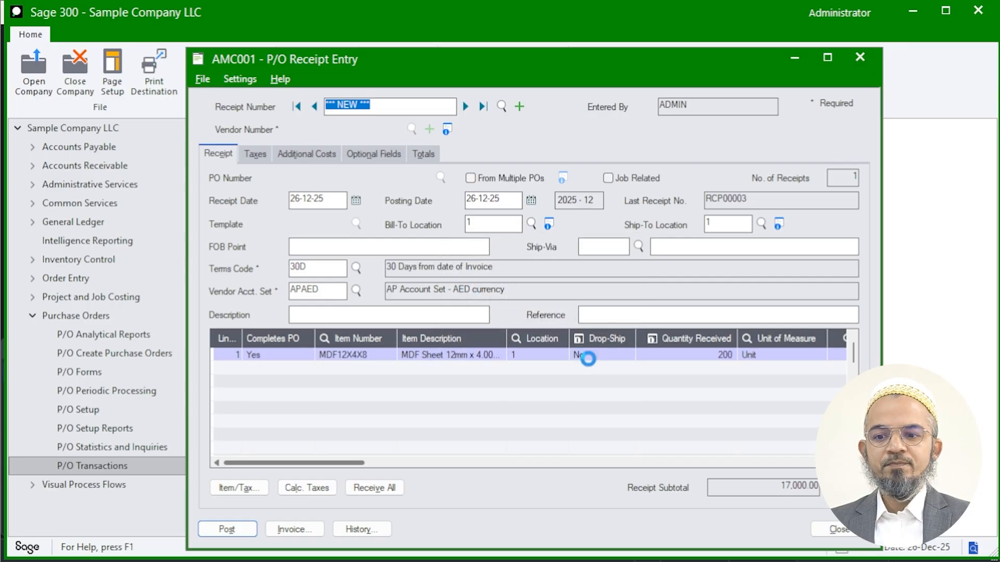
# - Open the A/P Invoice Batch List, refresh it and check the newest batch's status, source application and edit date
pyautogui.click(33, 148)
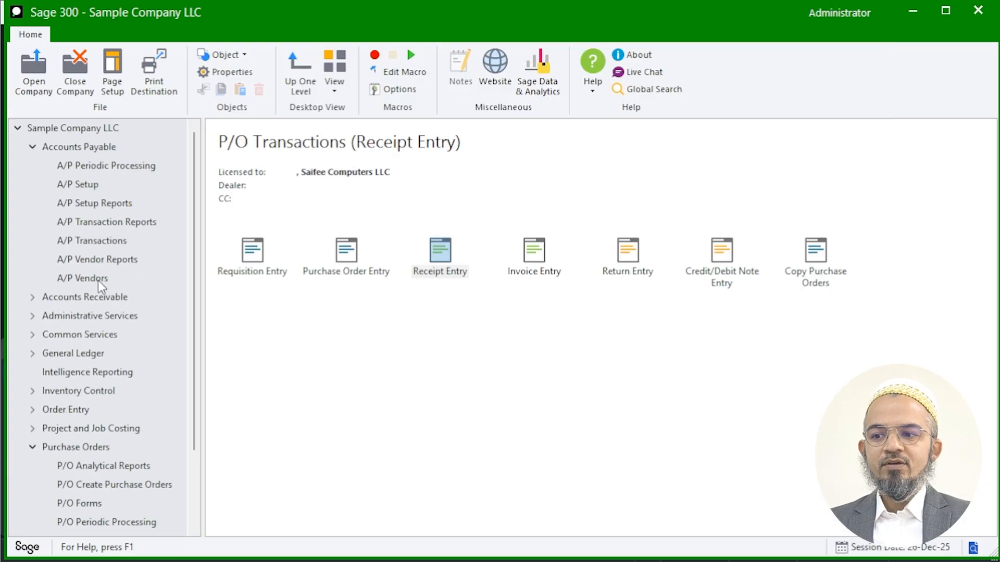
pyautogui.click(102, 242)
pyautogui.doubleClick(240, 264)
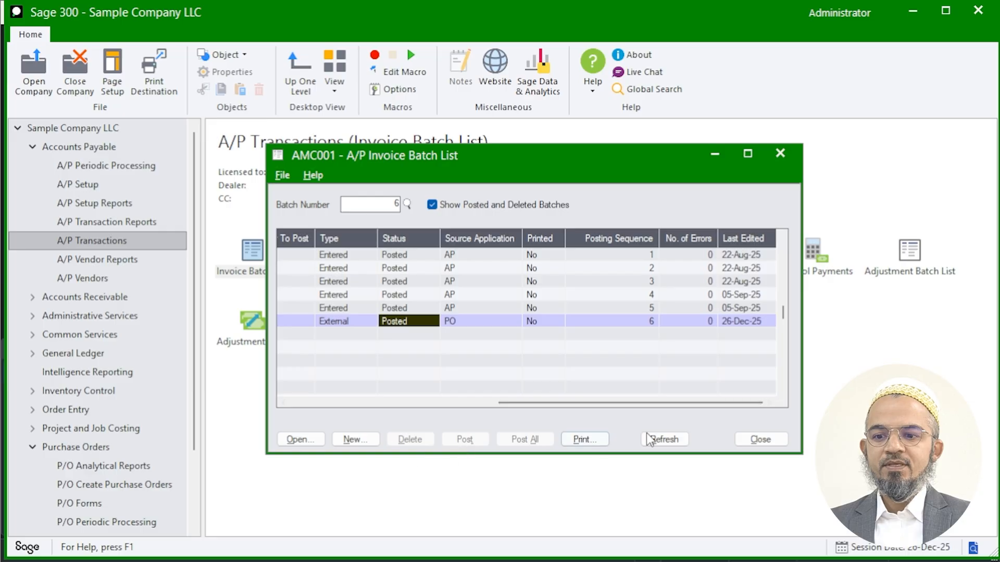
pyautogui.click(662, 439)
pyautogui.click(402, 336)
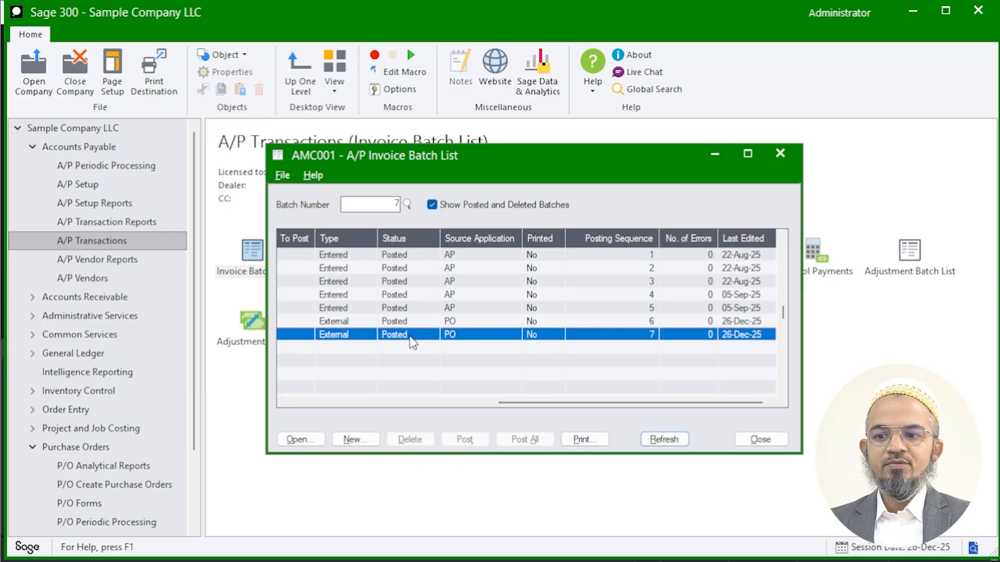
pyautogui.doubleClick(746, 339)
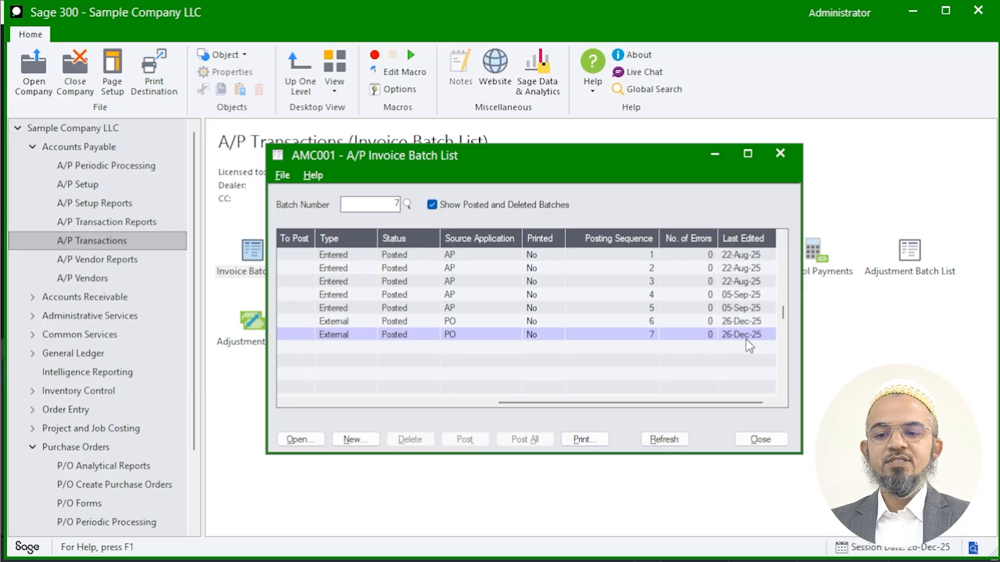
# - Open batch 000050 from the G/L Batch List, examine its journal entry, and close it along with the expanded ledger modules
pyautogui.click(33, 354)
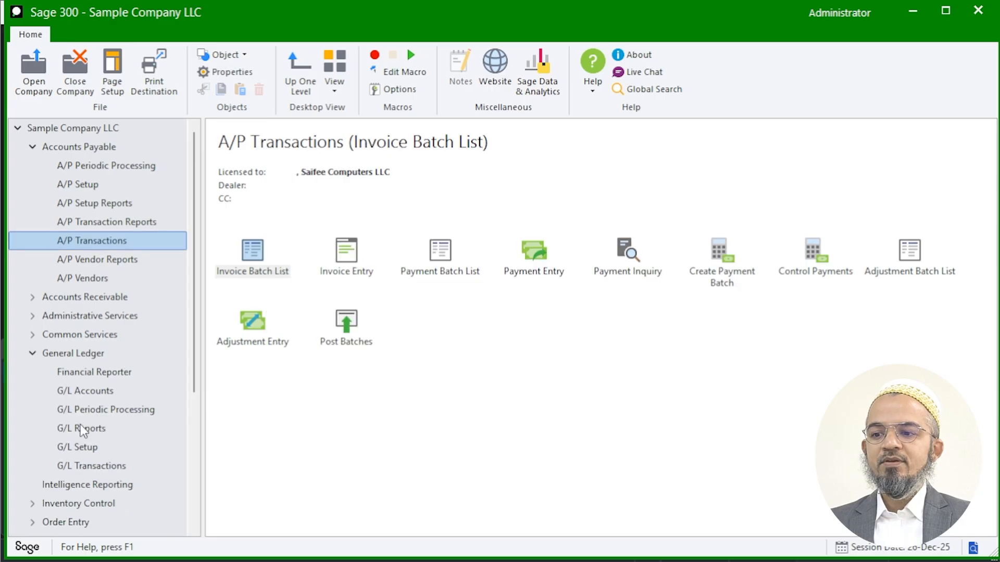
pyautogui.click(84, 465)
pyautogui.doubleClick(258, 264)
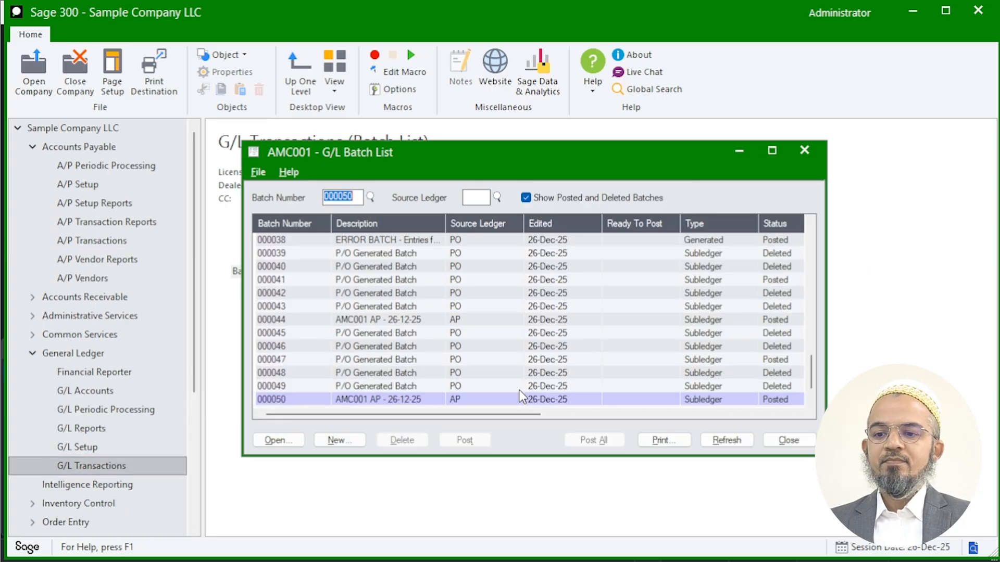
pyautogui.click(393, 400)
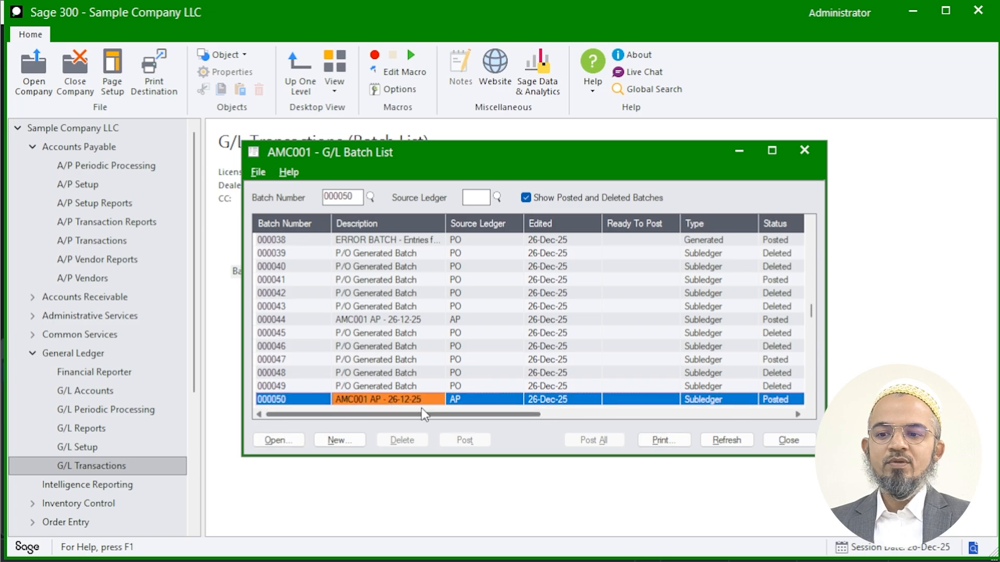
pyautogui.doubleClick(411, 400)
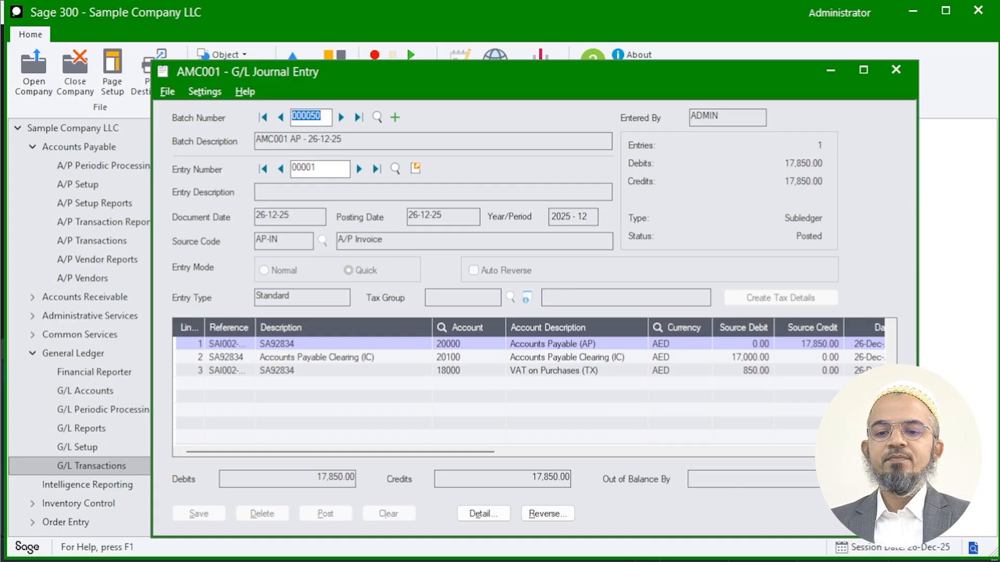
pyautogui.click(799, 514)
pyautogui.click(787, 441)
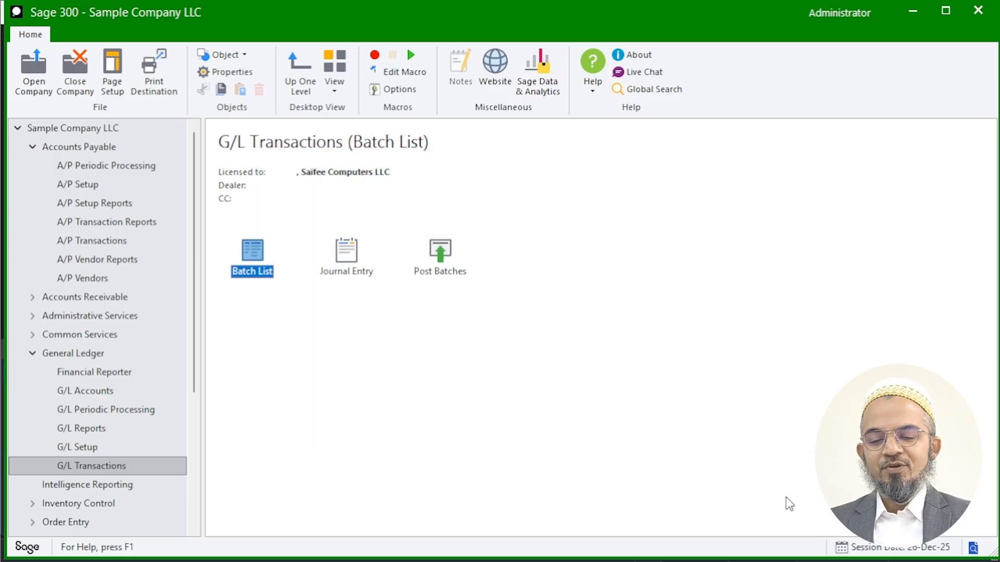
pyautogui.click(32, 353)
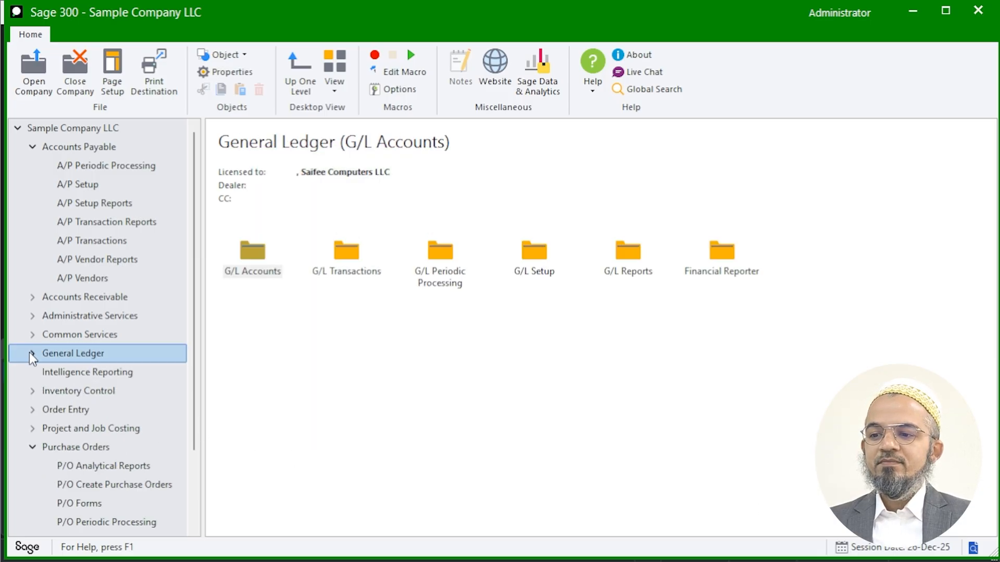
pyautogui.click(33, 147)
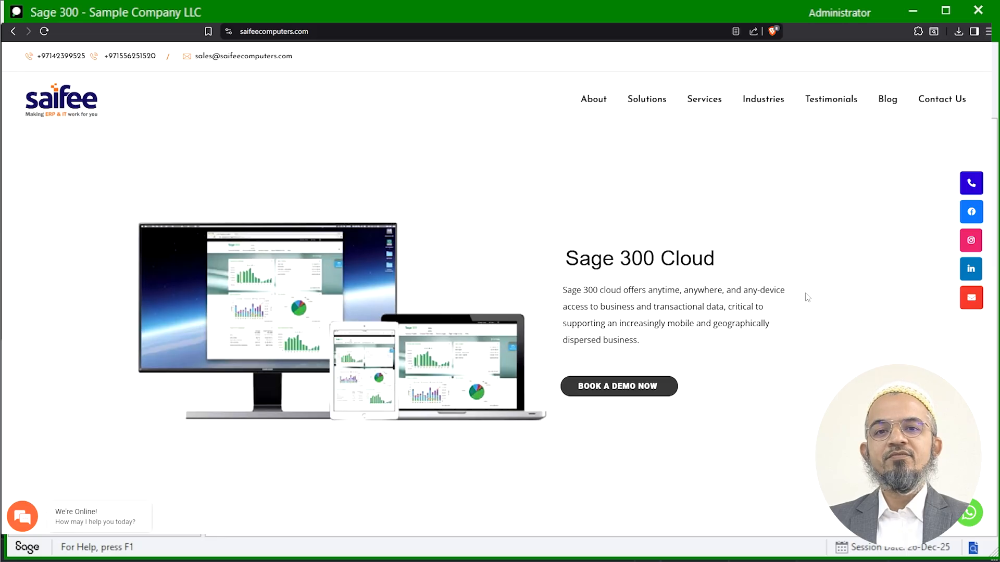
pyautogui.scroll(-2, 806, 295)
pyautogui.scroll(-9, 808, 297)
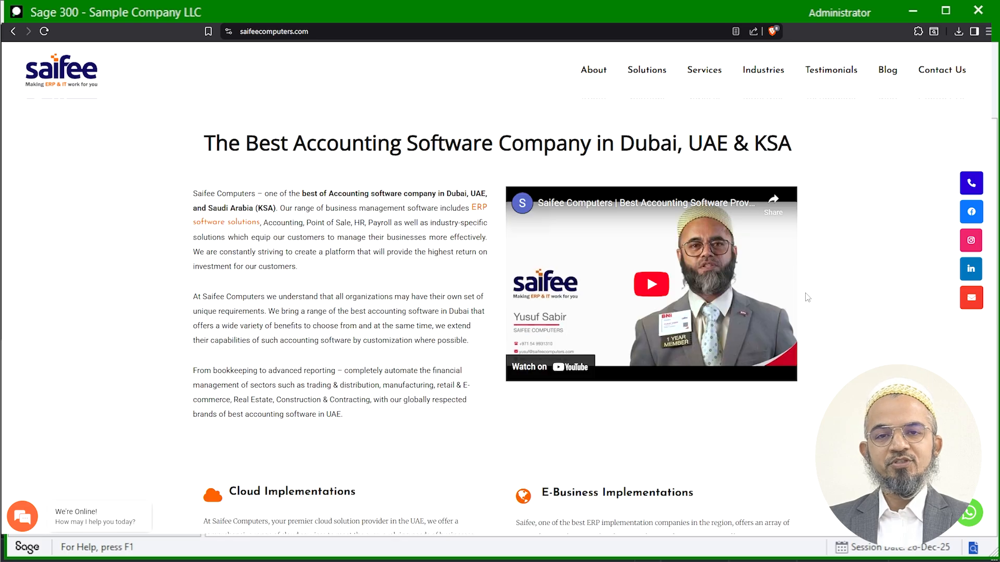
pyautogui.scroll(-2, 810, 300)
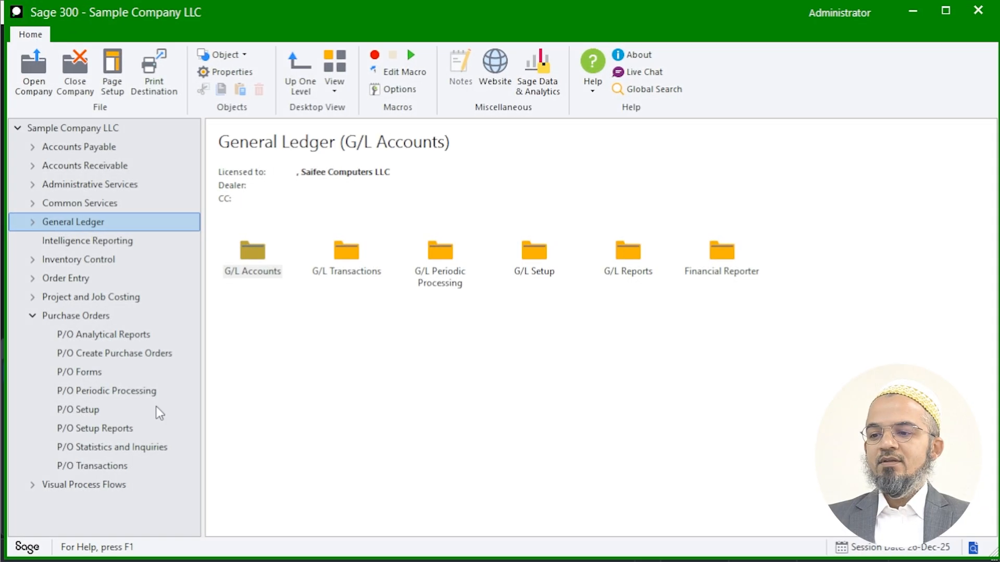
# - Set up the Purchase Order Action report, selected by Purchase Order Date, for Purchase Orders Never or Partially Received
pyautogui.click(116, 336)
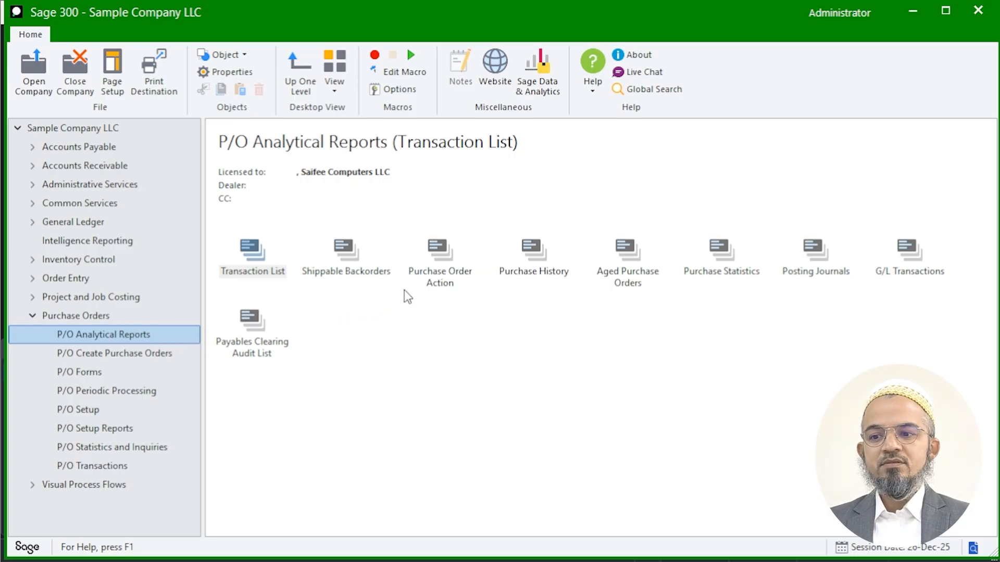
pyautogui.doubleClick(440, 275)
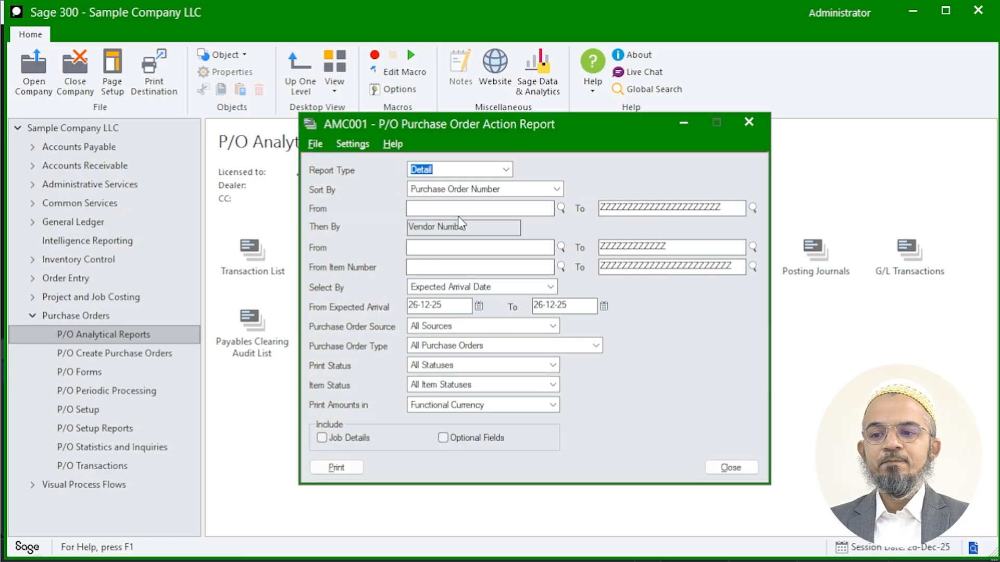
pyautogui.click(470, 287)
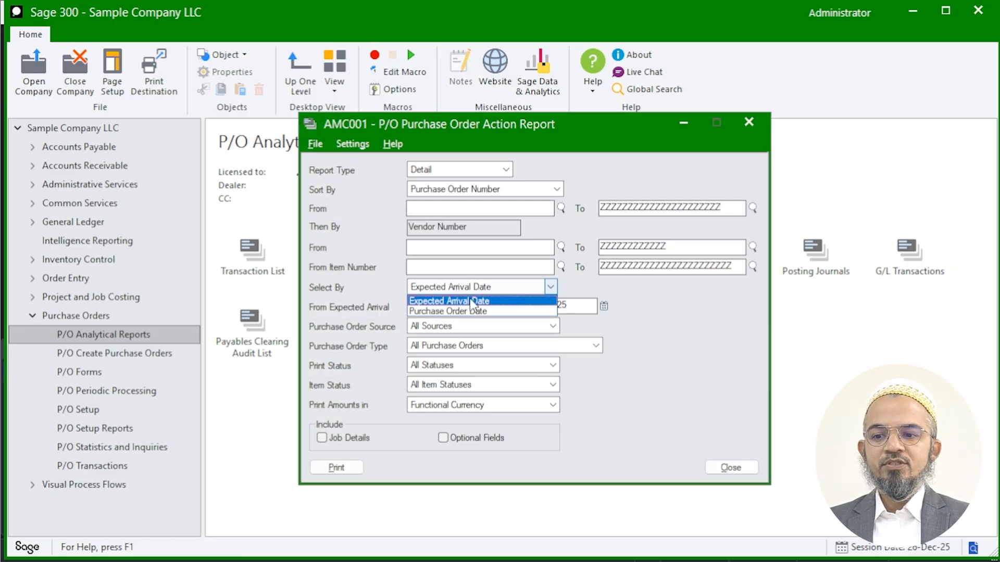
pyautogui.click(471, 311)
pyautogui.click(449, 345)
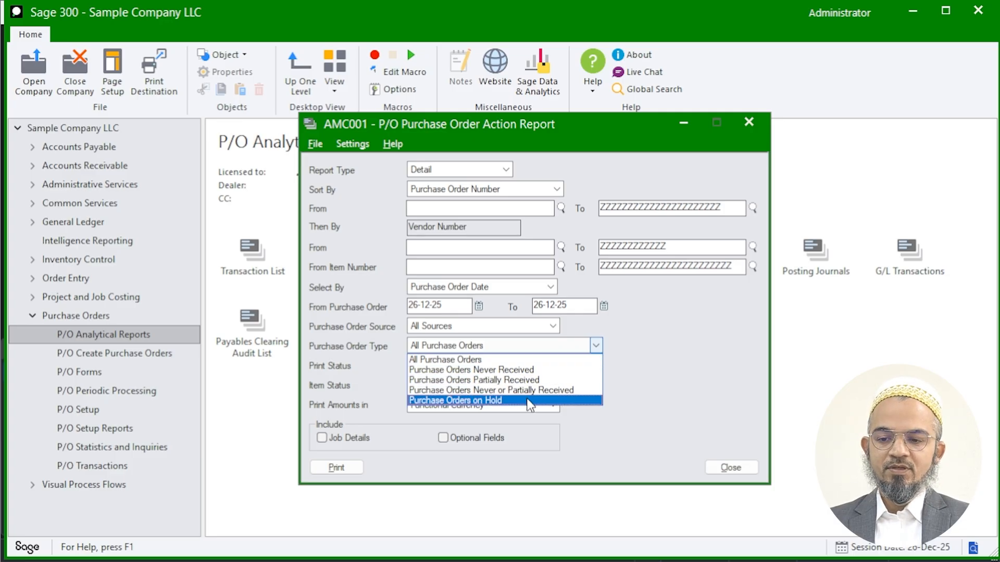
pyautogui.click(489, 390)
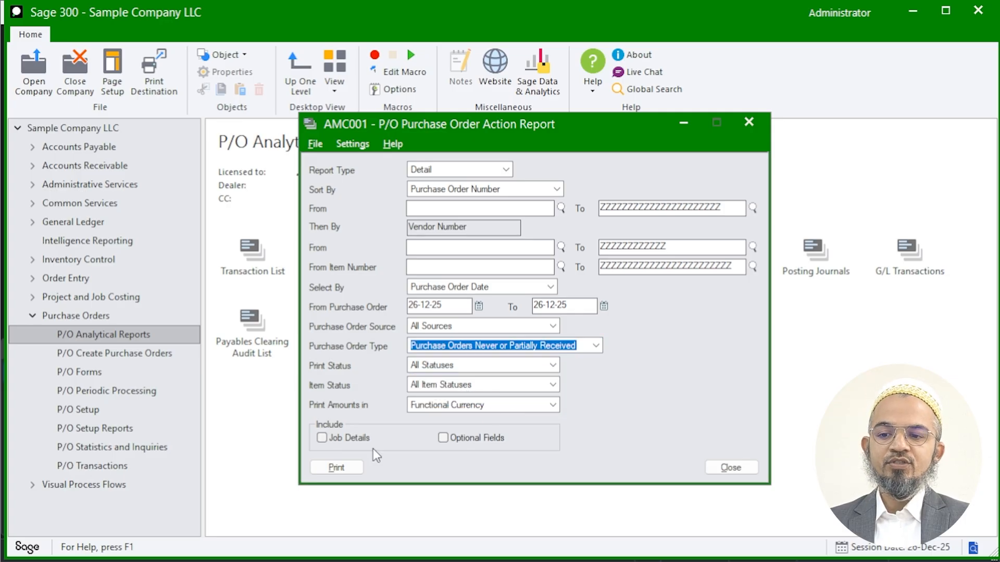
# - Print the Purchase Order Action report to a preview, review its ordered and received quantities, and close the report
pyautogui.click(324, 471)
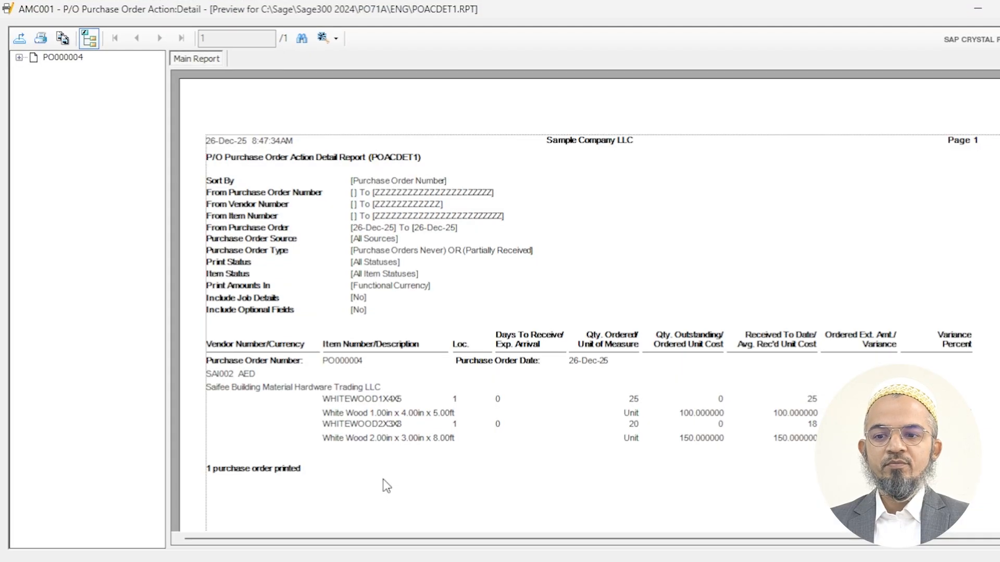
pyautogui.scroll(-5, 545, 431)
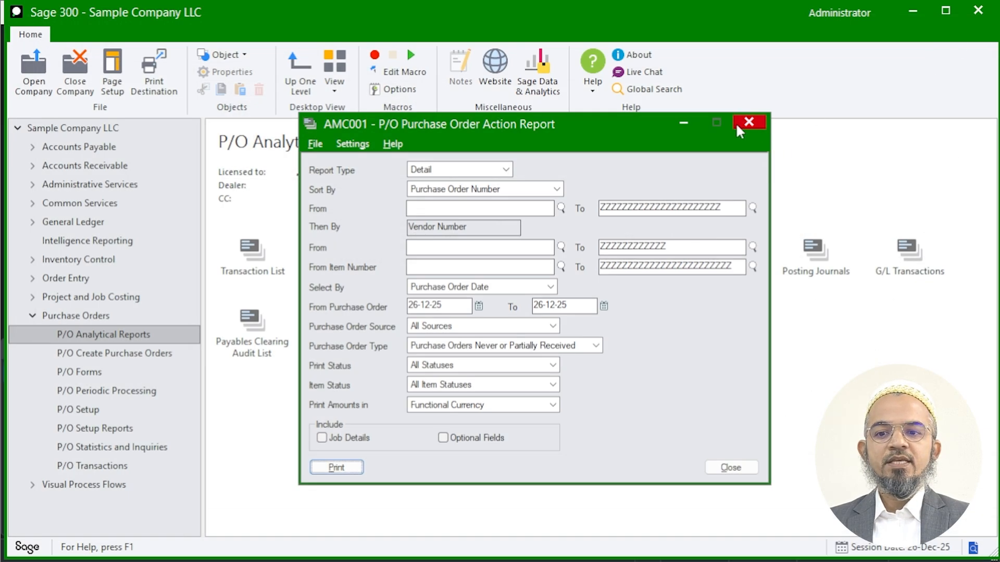
pyautogui.click(749, 123)
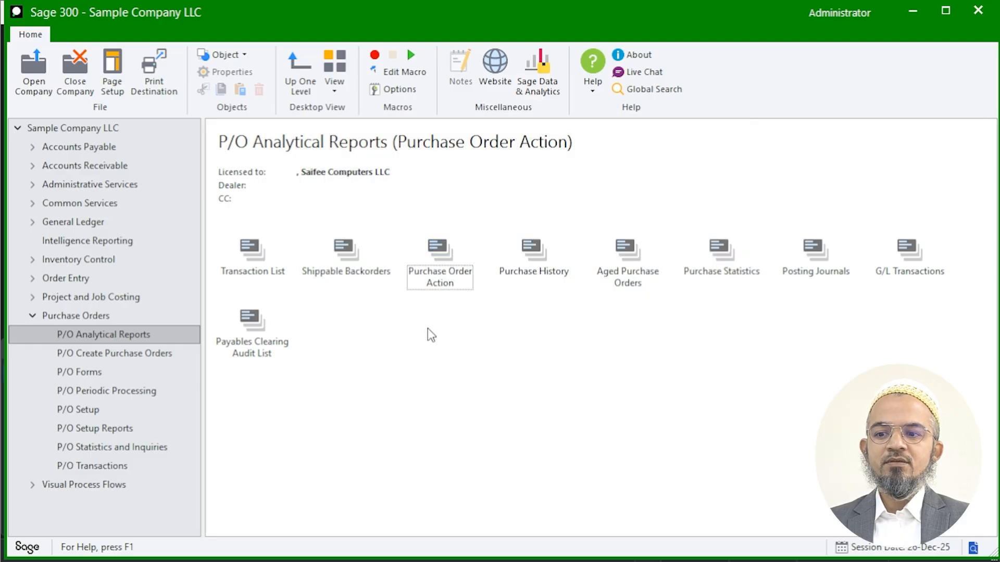
# - Print the detailed Purchase History report for 2025 periods 1 to 12 and examine its vendor, document types, document numbers, quantities and costs
pyautogui.doubleClick(520, 275)
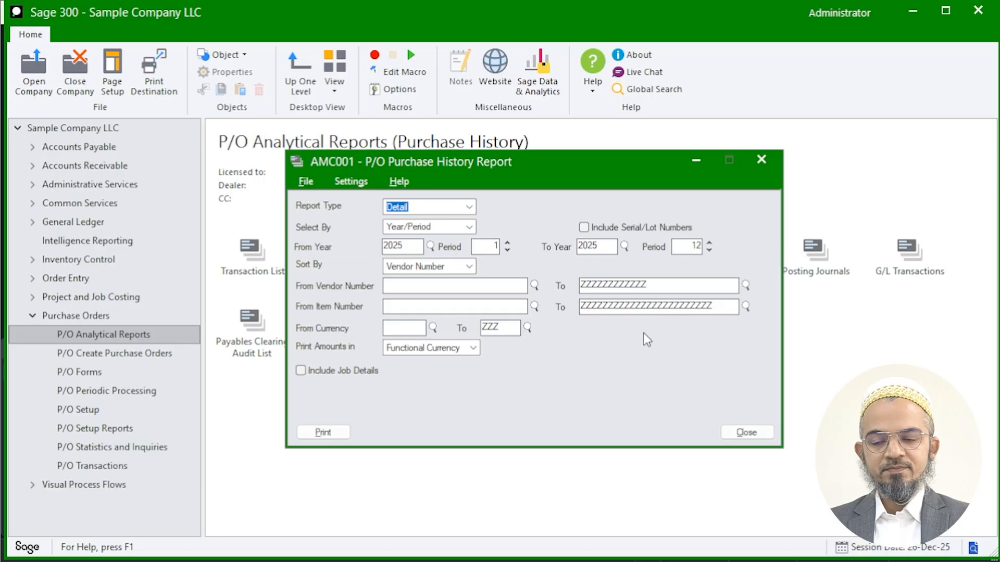
pyautogui.click(324, 433)
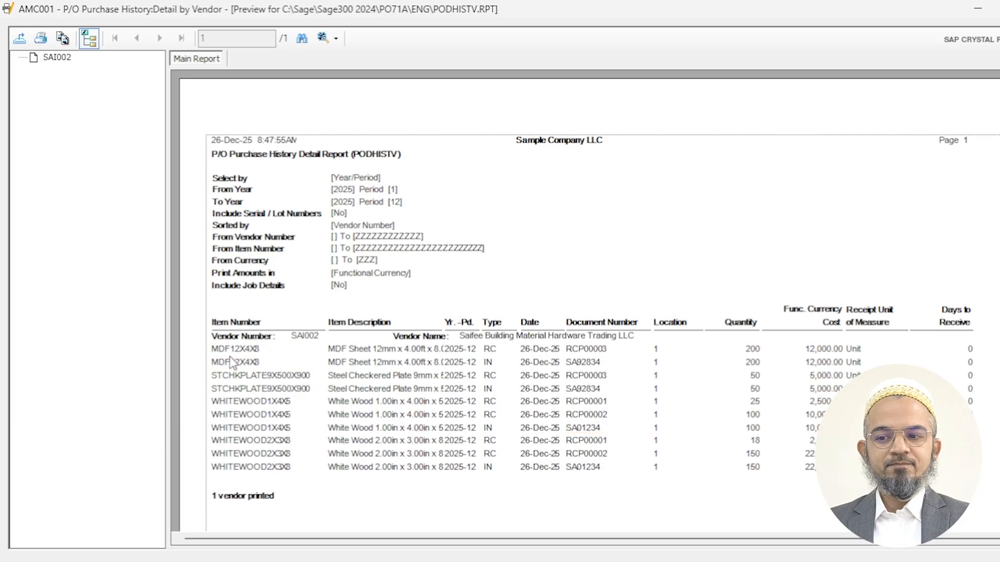
pyautogui.click(318, 340)
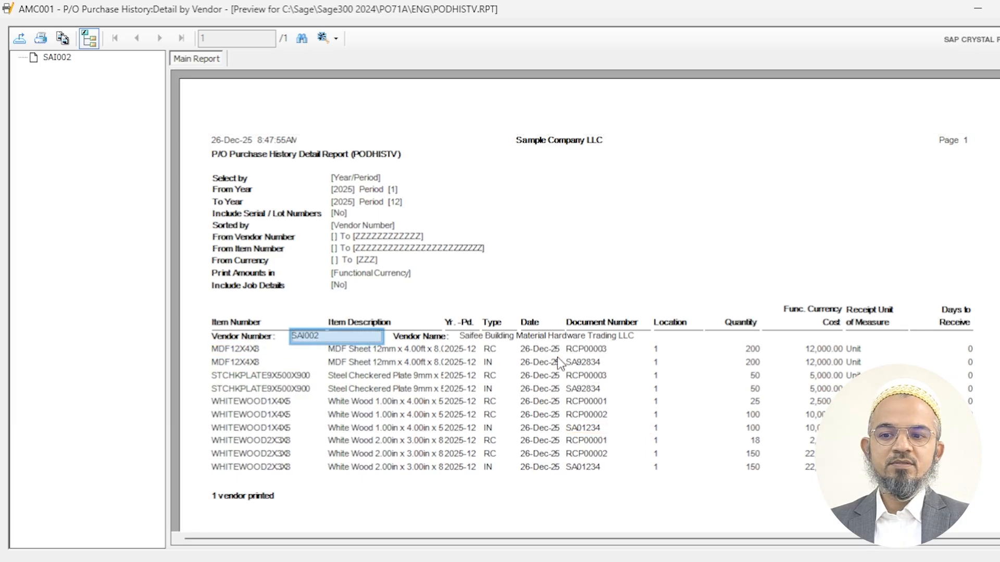
pyautogui.click(494, 352)
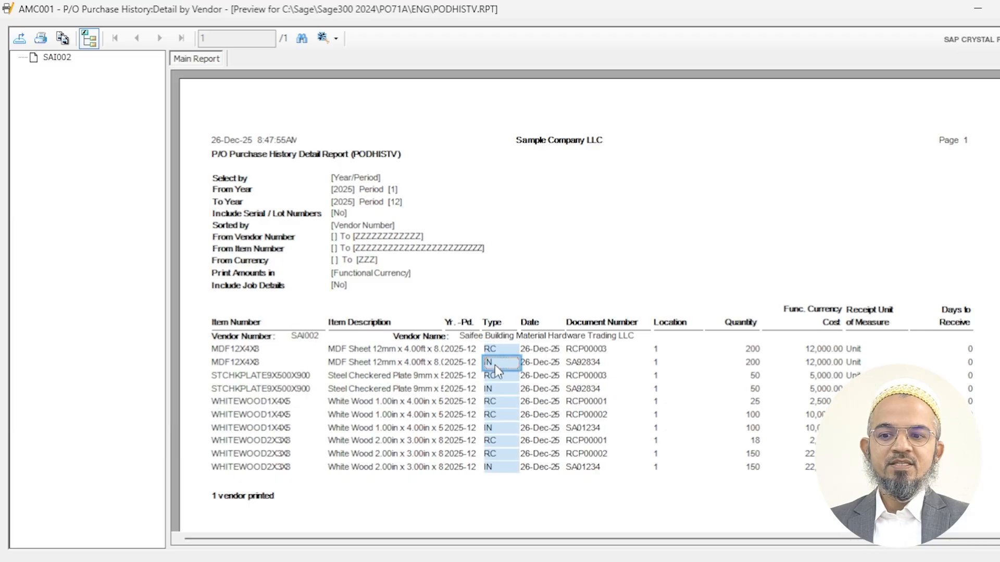
pyautogui.click(601, 360)
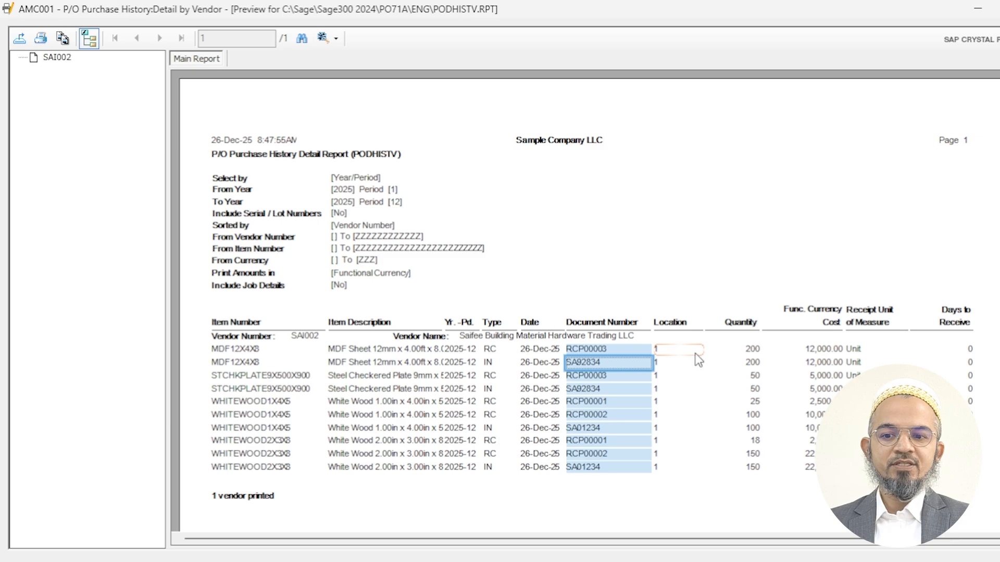
pyautogui.click(754, 352)
pyautogui.click(821, 354)
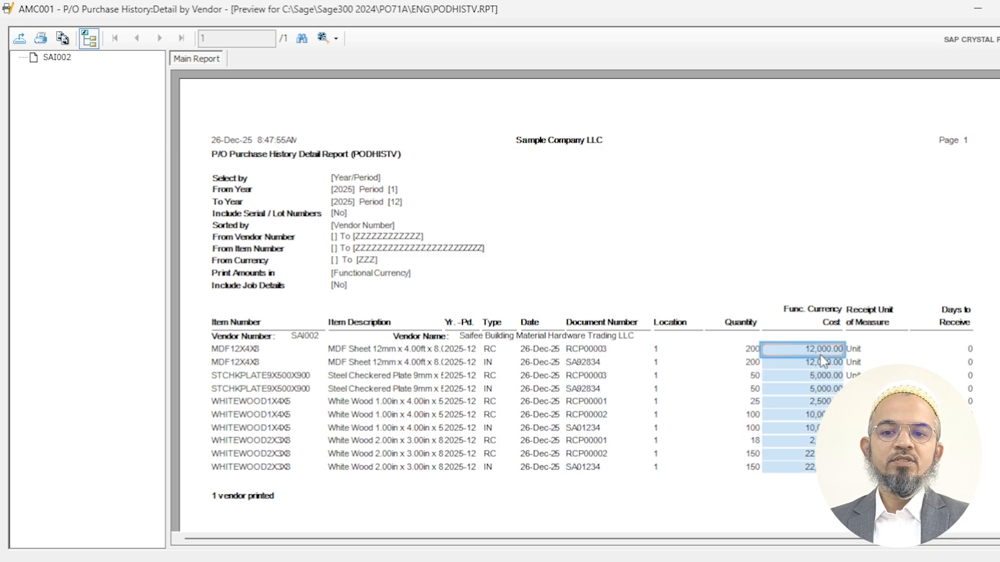
pyautogui.scroll(-3, 949, 357)
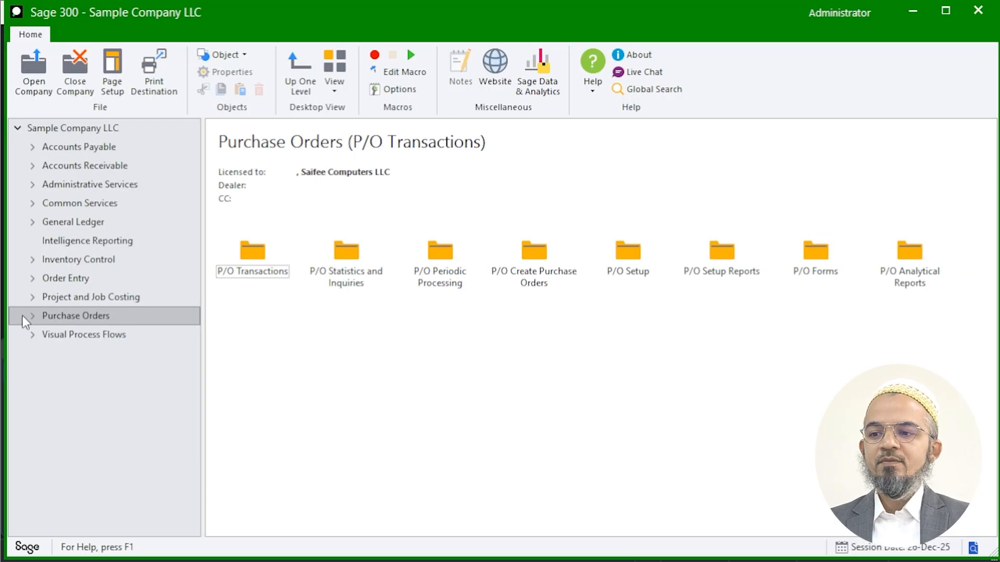
# - Open the Intelligence Reporting module
pyautogui.click(93, 241)
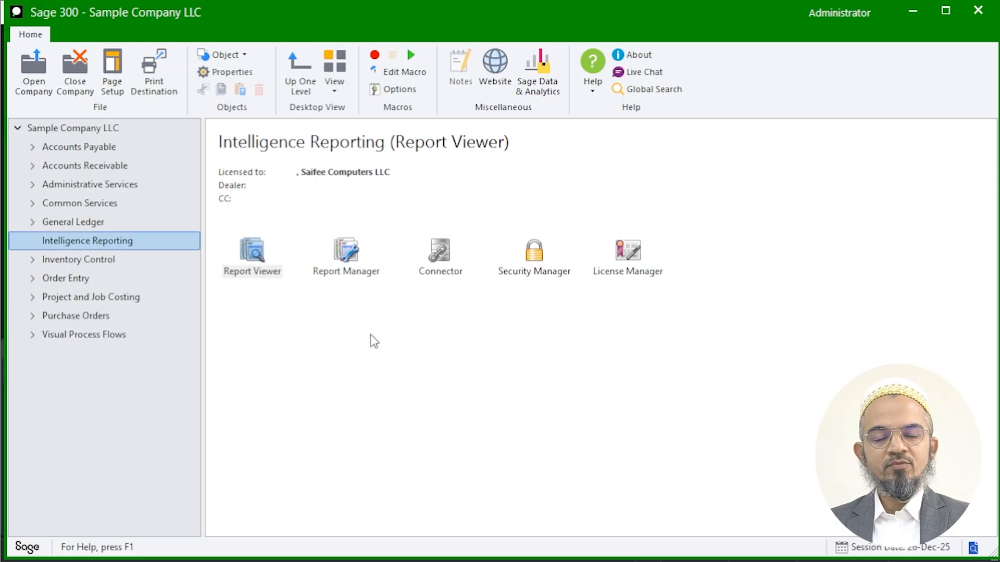